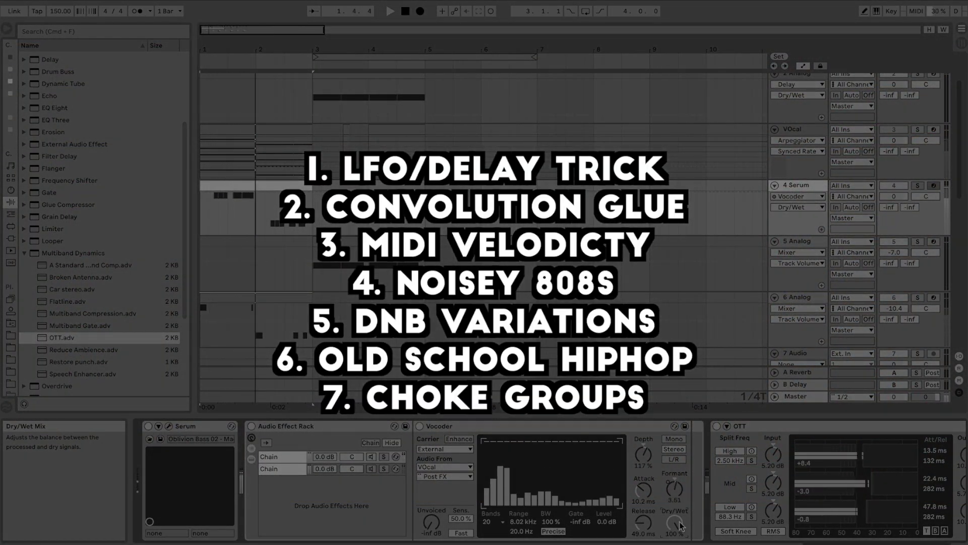
# Step: Stop playback and turn the 4 Serum track's Vocoder Dry/Wet up to 100%
pyautogui.press('space')
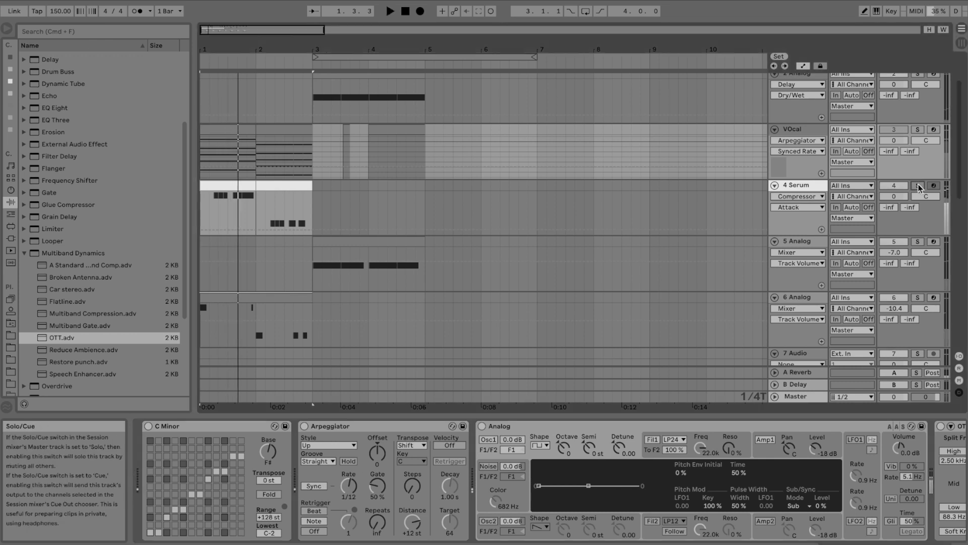
pyautogui.click(794, 185)
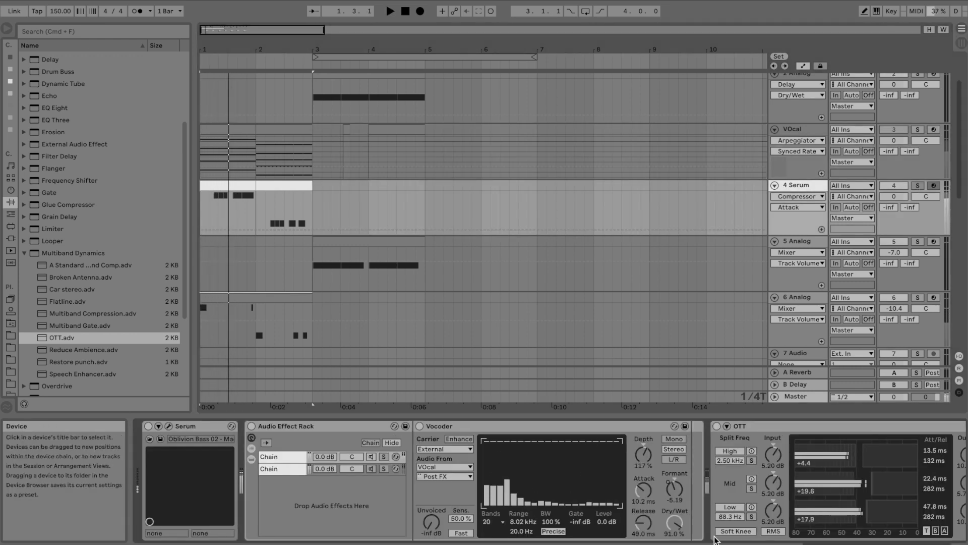
pyautogui.moveTo(676, 525); pyautogui.dragTo(680, 525)
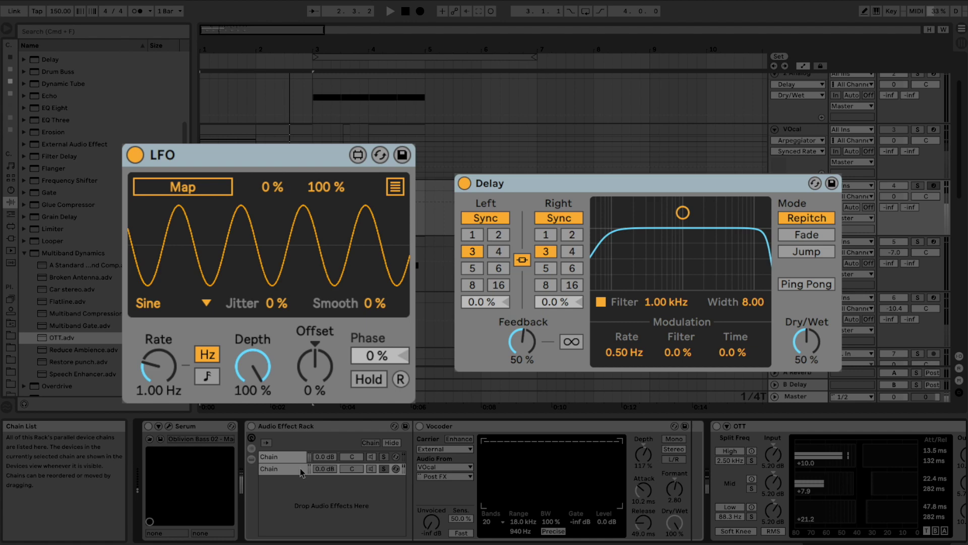
pyautogui.moveTo(686, 524); pyautogui.dragTo(685, 544)
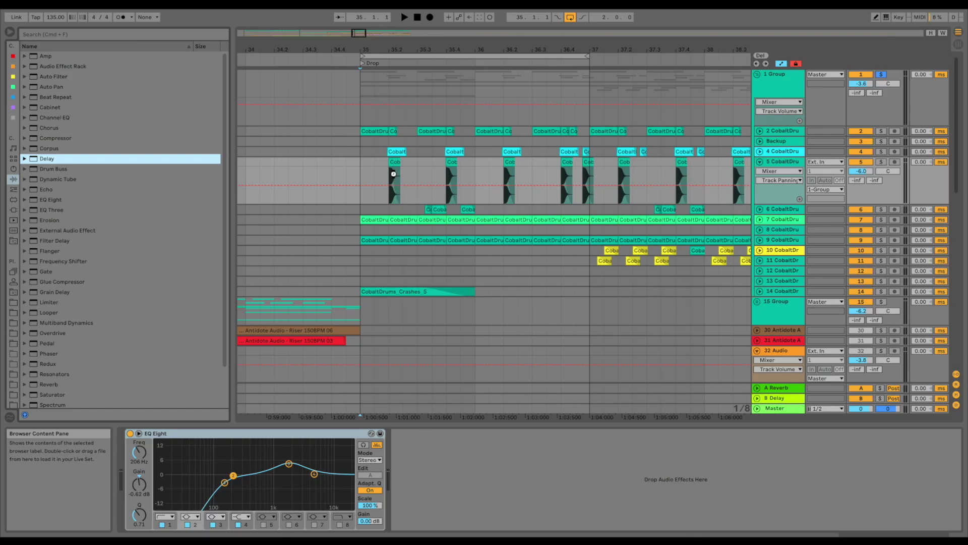
# Step: Add a Delay to the drum track with unsynced times of about 2 ms
pyautogui.press('Return')
pyautogui.click(367, 322)
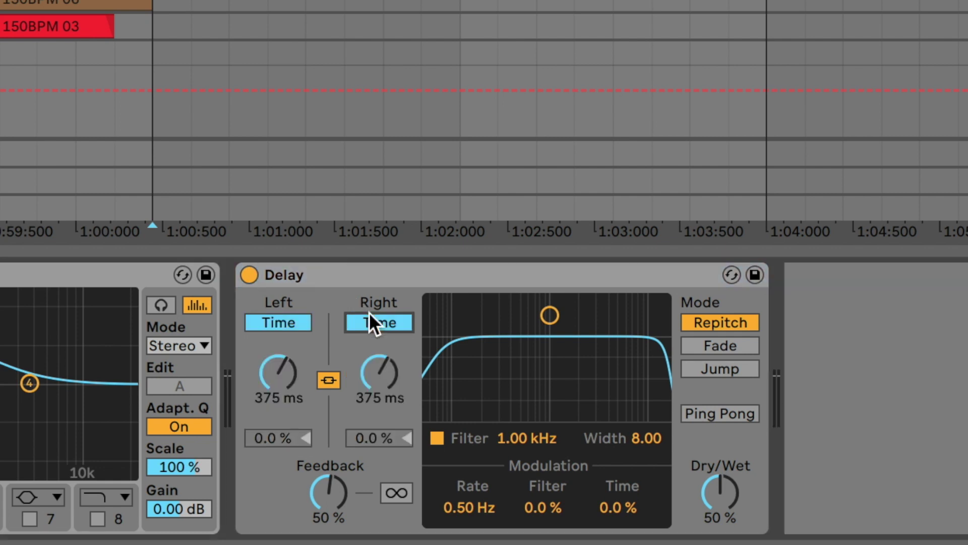
pyautogui.moveTo(389, 376); pyautogui.dragTo(388, 455)
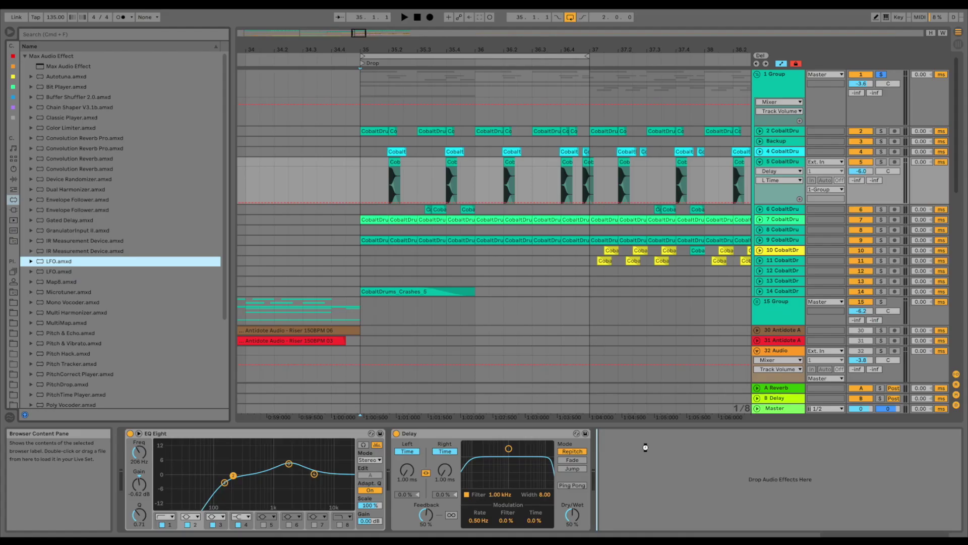
# Step: Map a Random-shape LFO to the delay's Right Time, with 26% depth and 40% maximum
pyautogui.moveTo(646, 446); pyautogui.dragTo(647, 448)
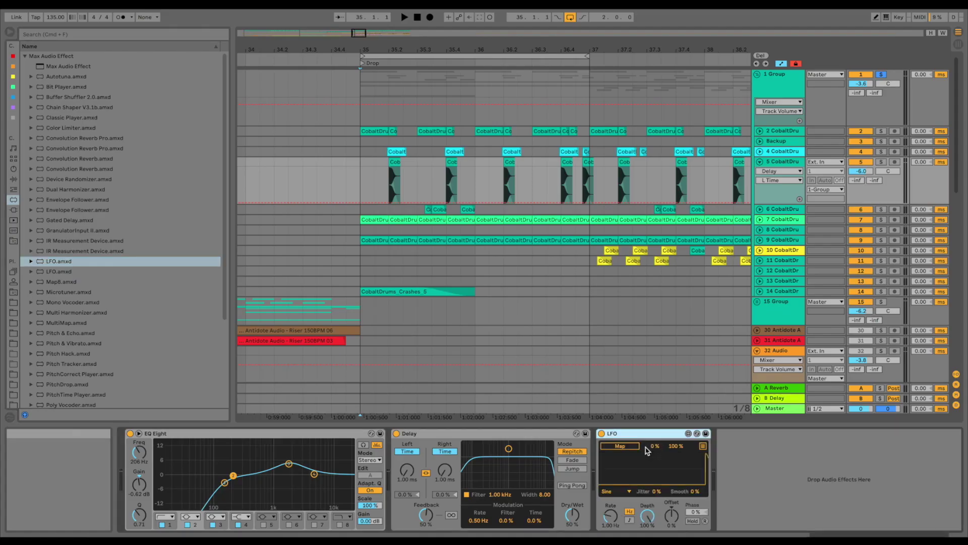
pyautogui.click(651, 304)
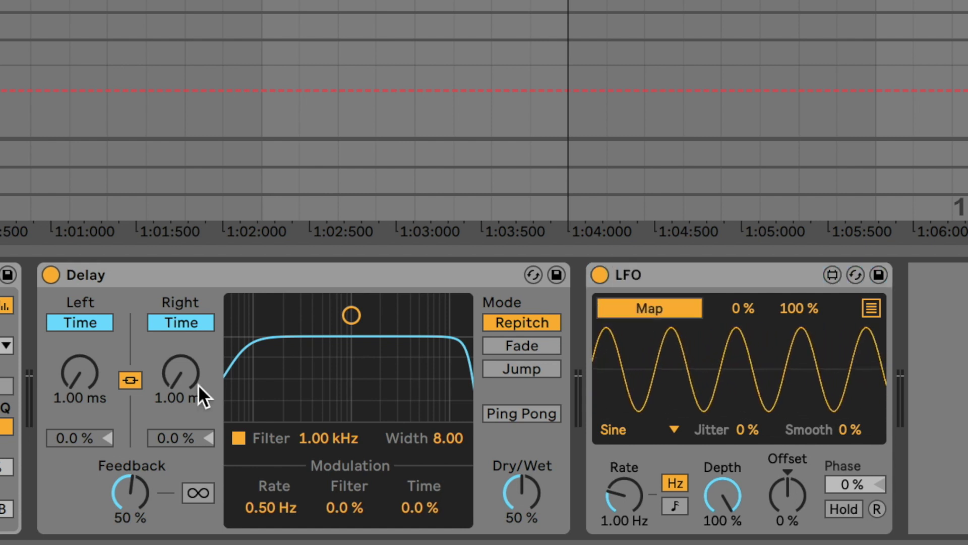
pyautogui.click(182, 388)
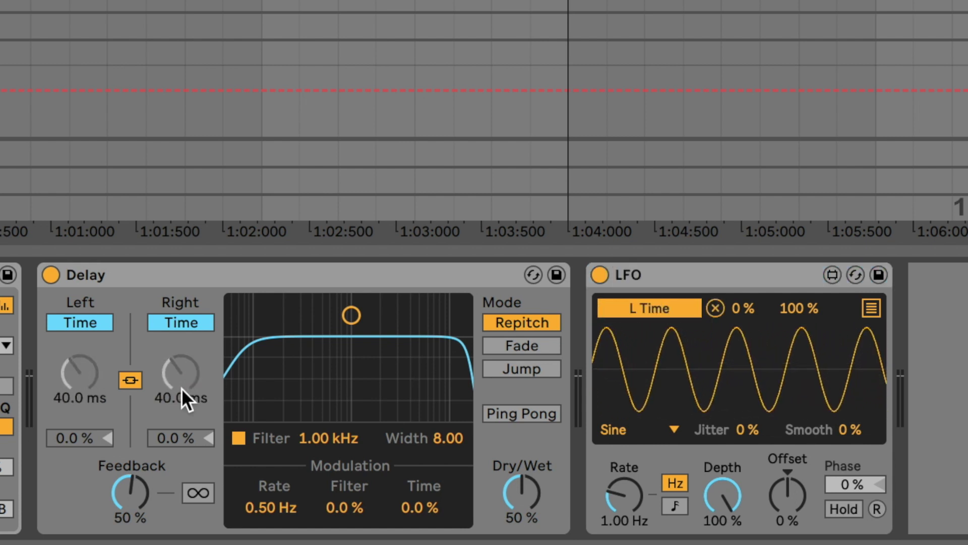
pyautogui.click(641, 432)
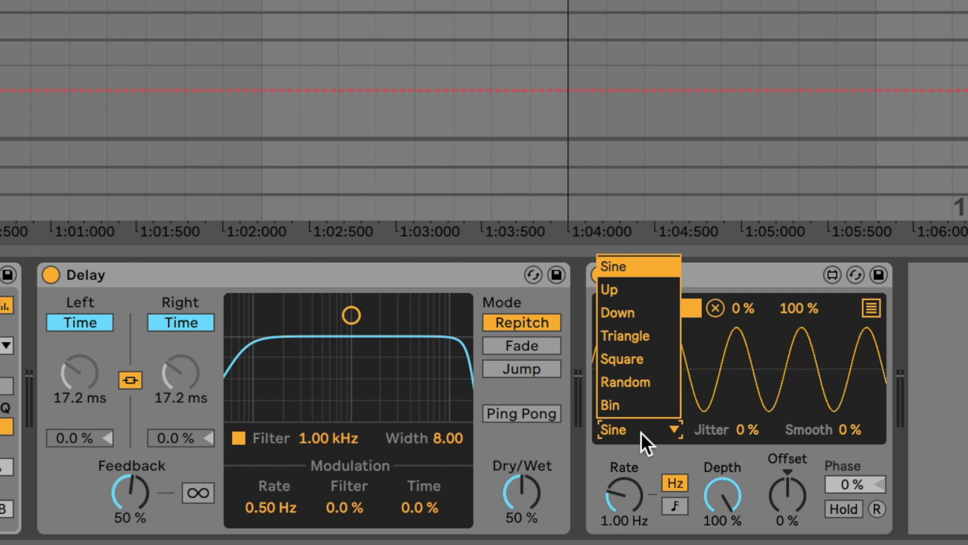
pyautogui.click(645, 380)
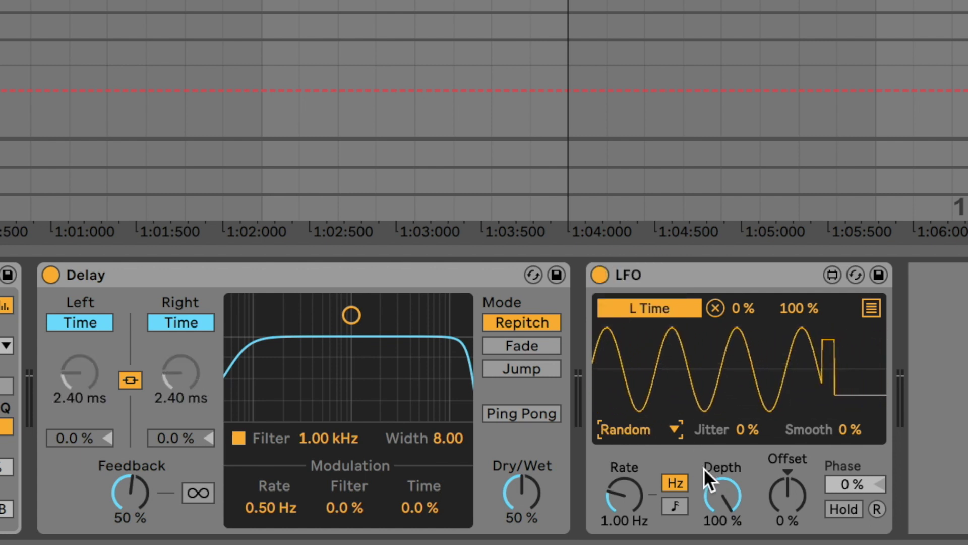
pyautogui.moveTo(703, 478); pyautogui.dragTo(704, 534)
pyautogui.click(798, 308)
pyautogui.write('40')
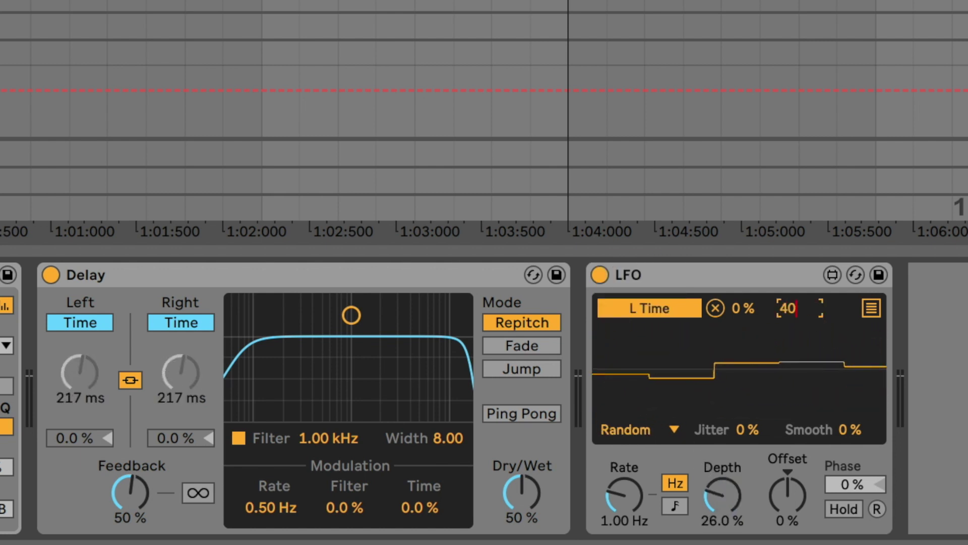
pyautogui.press('Return')
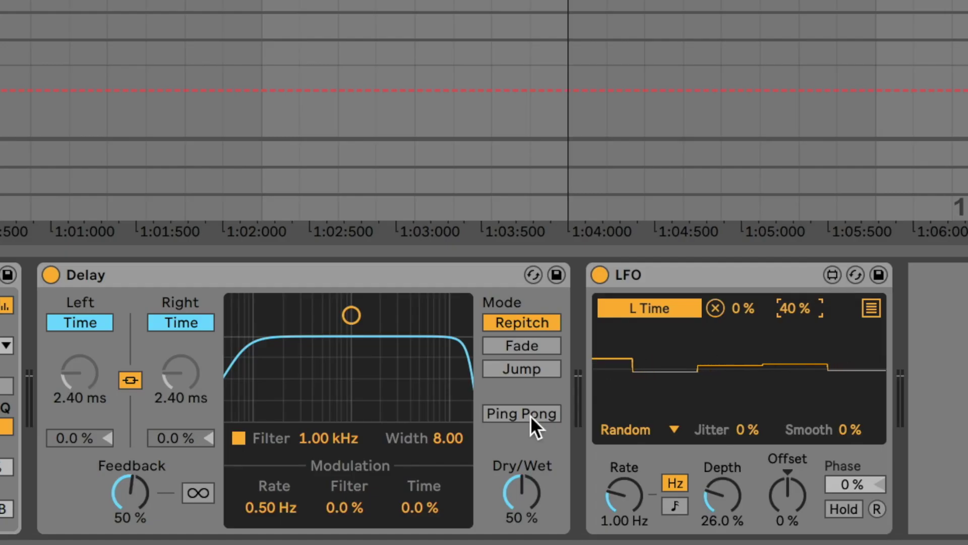
# Step: Set the Delay to Fade mode at 100% wet with near-zero feedback
pyautogui.click(545, 352)
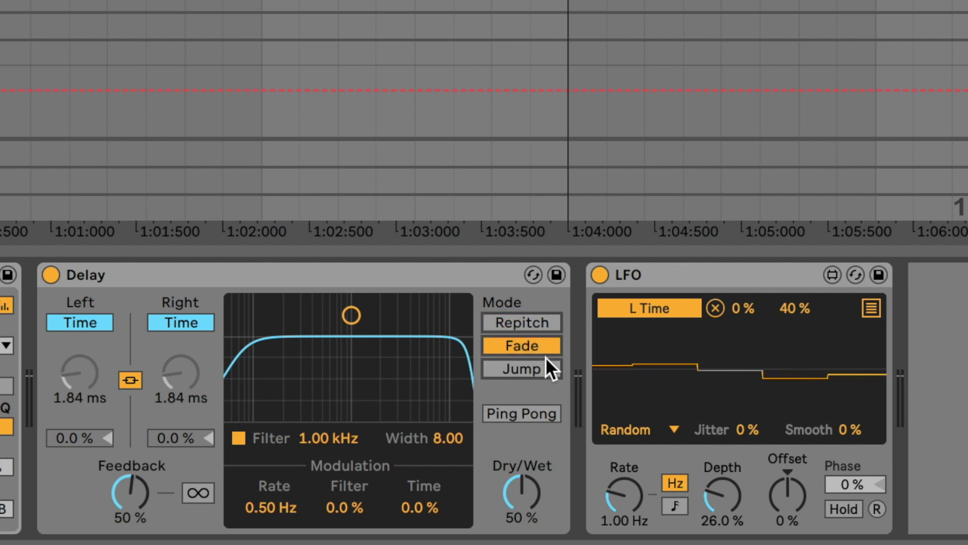
pyautogui.moveTo(514, 506); pyautogui.dragTo(513, 454)
pyautogui.click(130, 492)
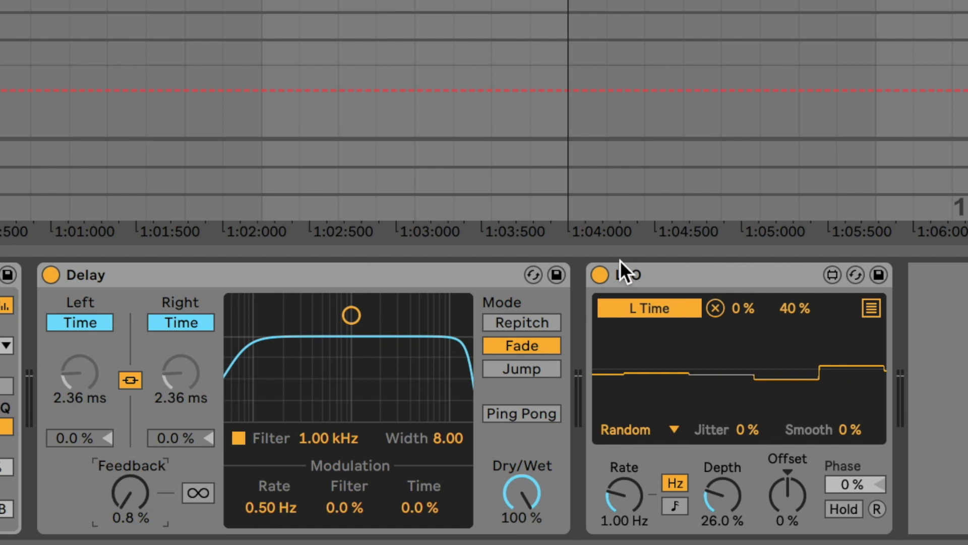
# Step: Stop playback, zoom into a drum hit's attack, then resume playback
pyautogui.click(616, 302)
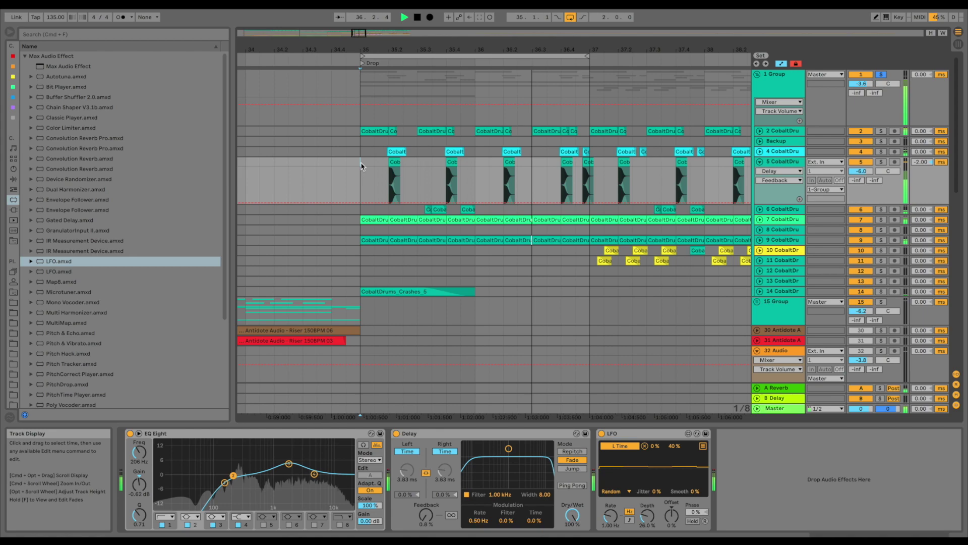
pyautogui.press('space')
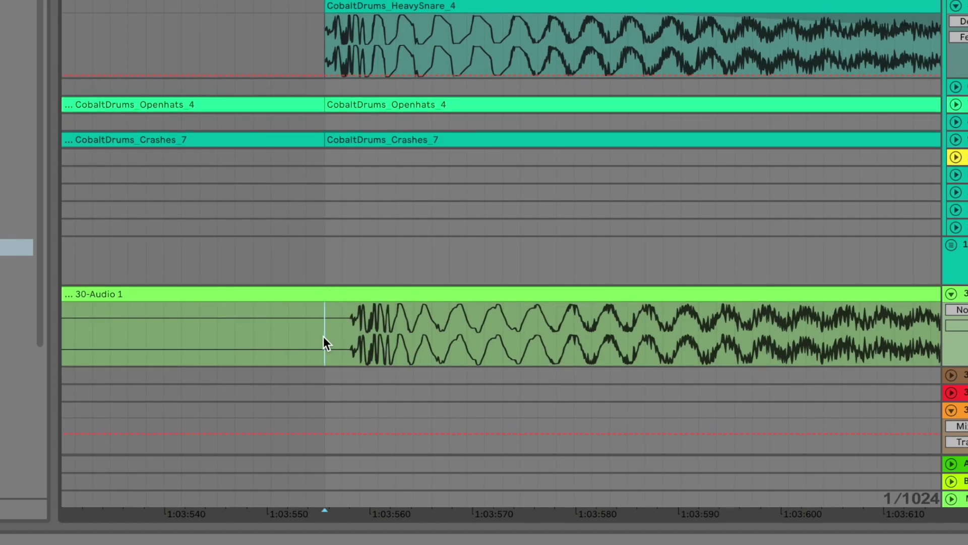
pyautogui.moveTo(323, 336); pyautogui.dragTo(353, 333)
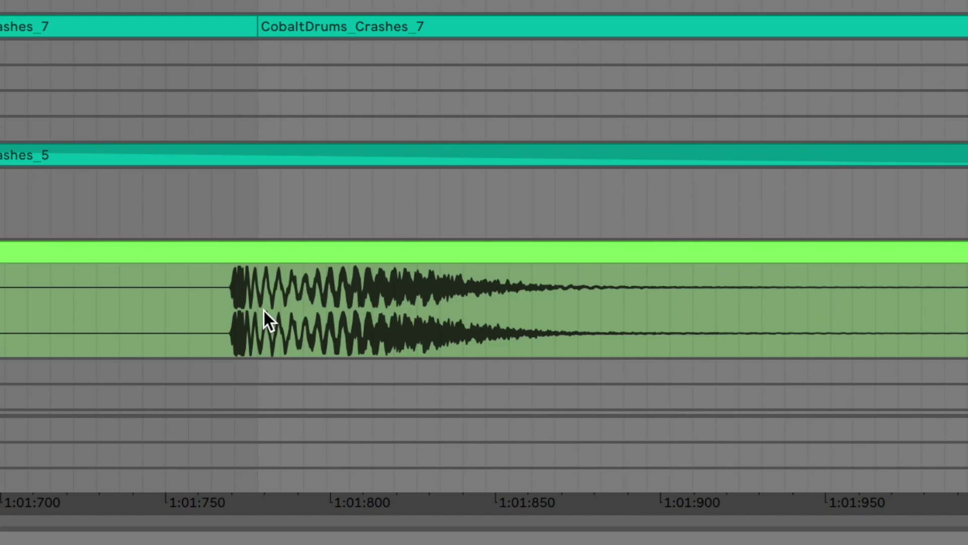
pyautogui.press('space')
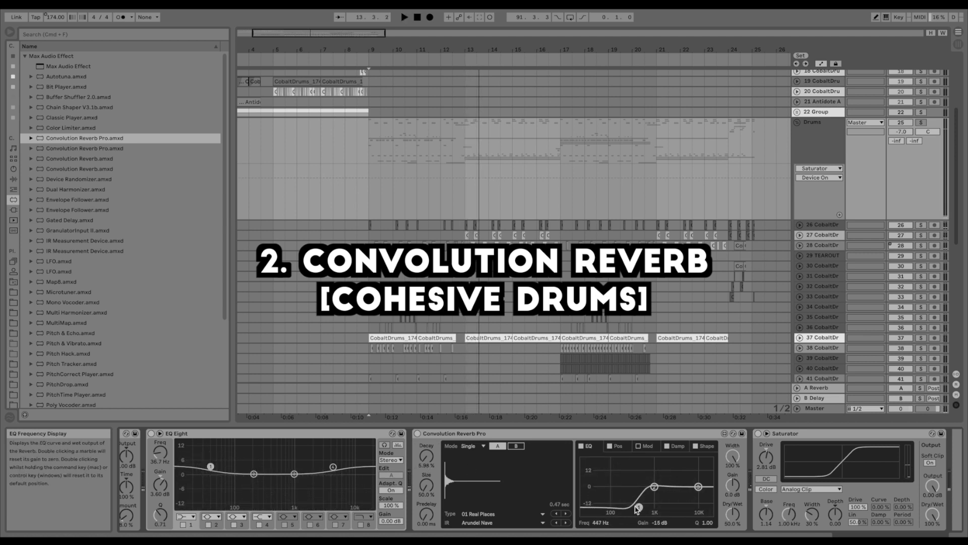
# Step: Add Convolution Reverb Pro to the Drums group with Decay at 5.98% and the lows cut
pyautogui.press('space')
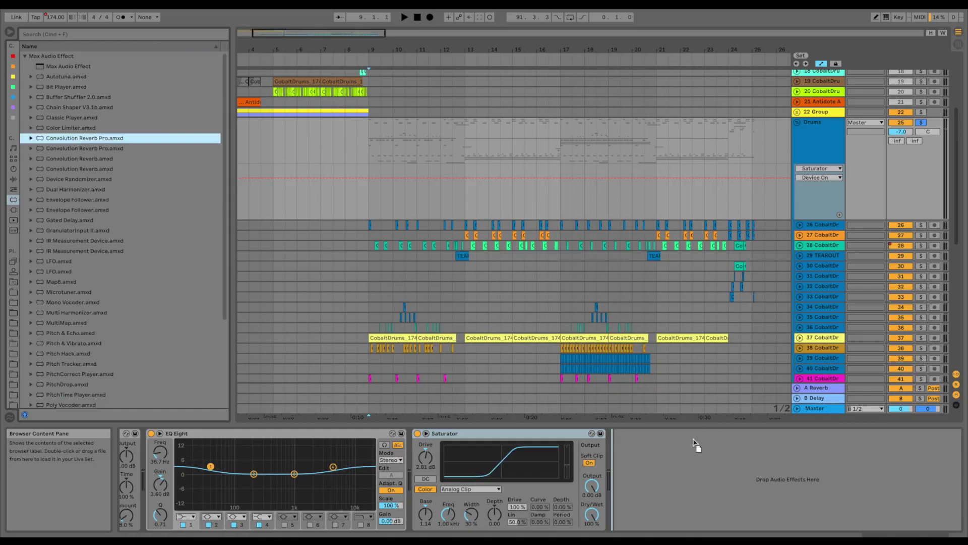
pyautogui.moveTo(695, 445); pyautogui.dragTo(695, 446)
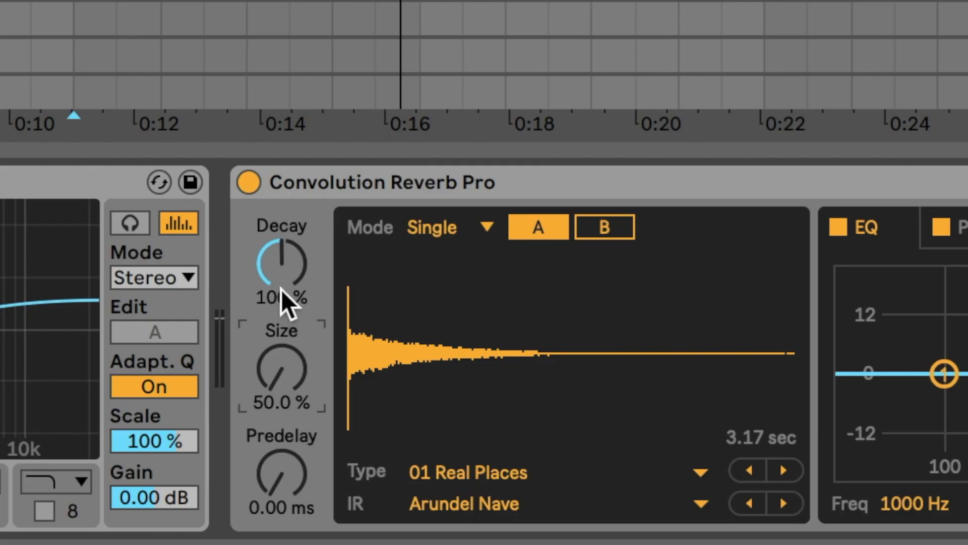
pyautogui.moveTo(72, 355); pyautogui.dragTo(72, 423)
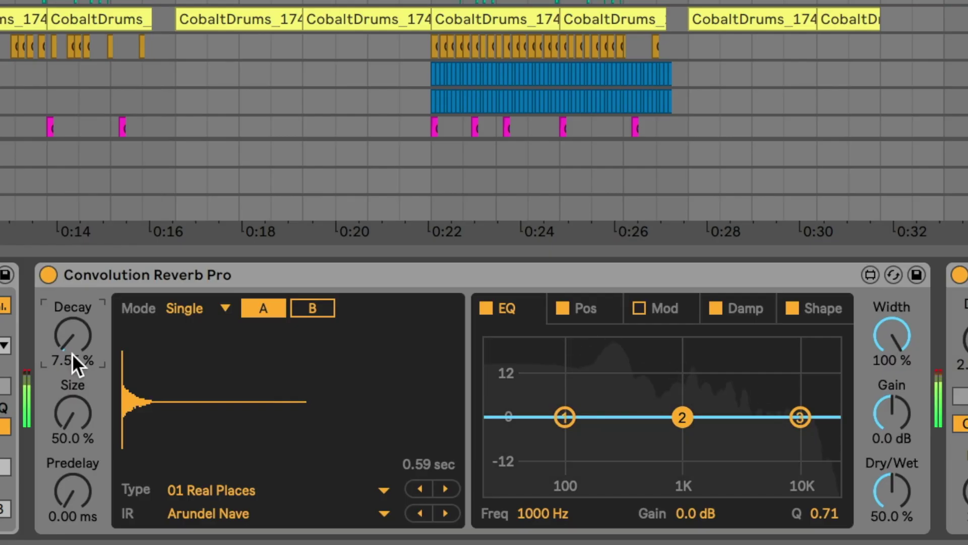
pyautogui.moveTo(72, 353)
pyautogui.mouseDown()
pyautogui.moveTo(72, 378)
pyautogui.moveTo(72, 325)
pyautogui.moveTo(72, 356)
pyautogui.mouseUp()
pyautogui.moveTo(565, 416); pyautogui.dragTo(632, 469)
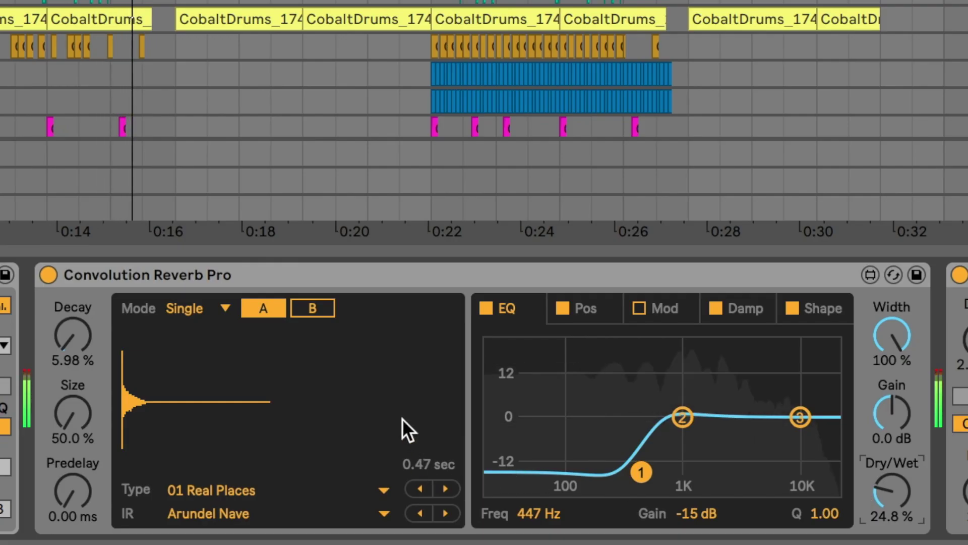
# Step: Switch the reverb on, then bypass and re-enable it to compare the drums
pyautogui.click(50, 272)
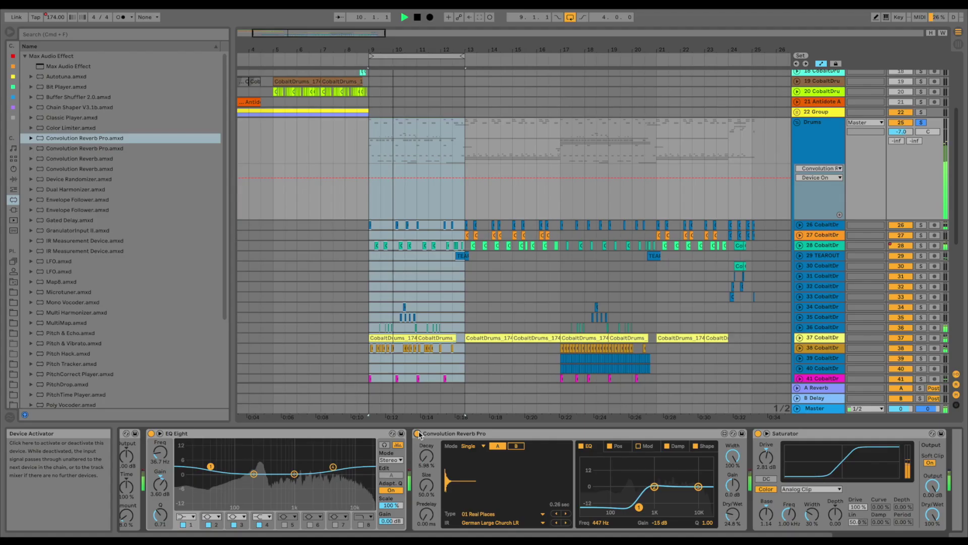
pyautogui.click(419, 434)
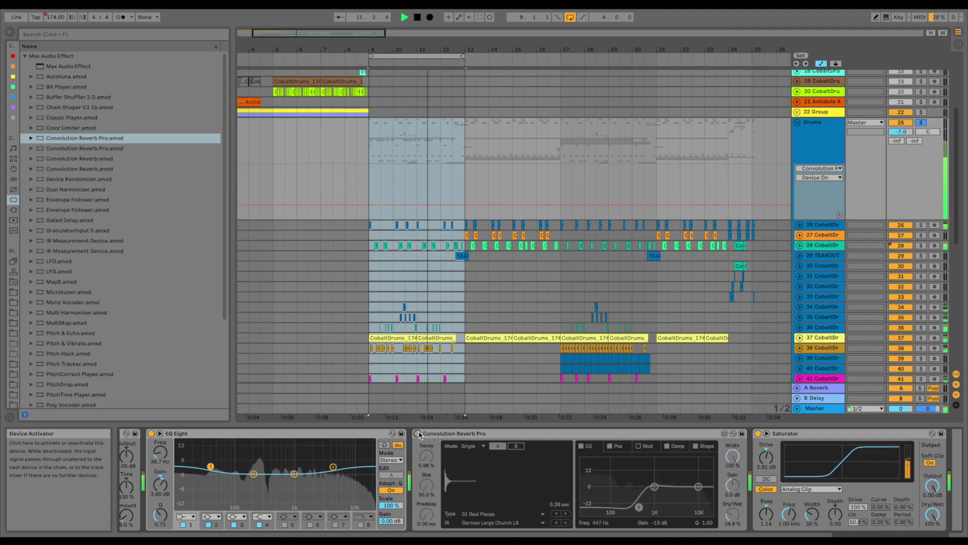
pyautogui.click(419, 434)
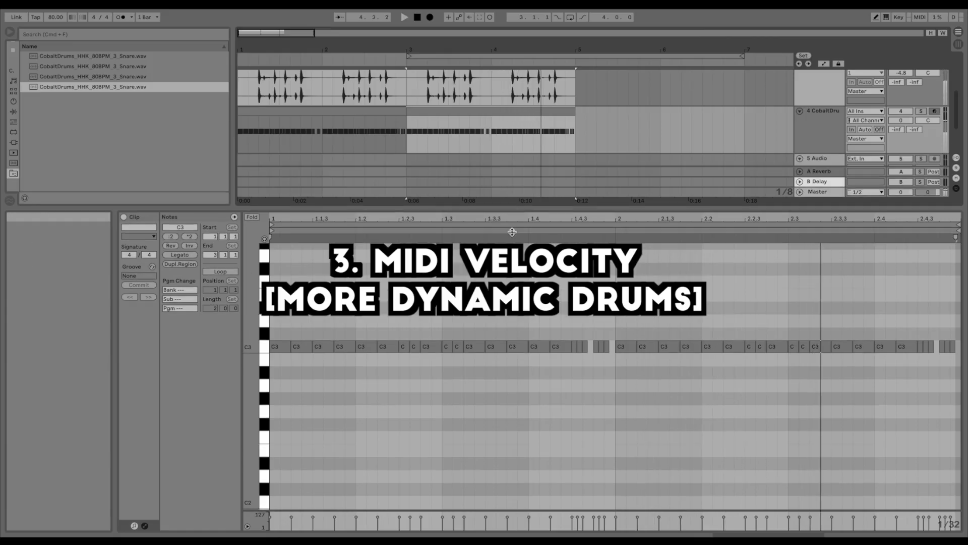
# Step: Enlarge the MIDI Note Editor and velocity lane to edit the repeated C3 note velocities
pyautogui.moveTo(513, 196)
pyautogui.mouseDown()
pyautogui.moveTo(512, 296)
pyautogui.moveTo(496, 199)
pyautogui.moveTo(499, 295)
pyautogui.mouseUp()
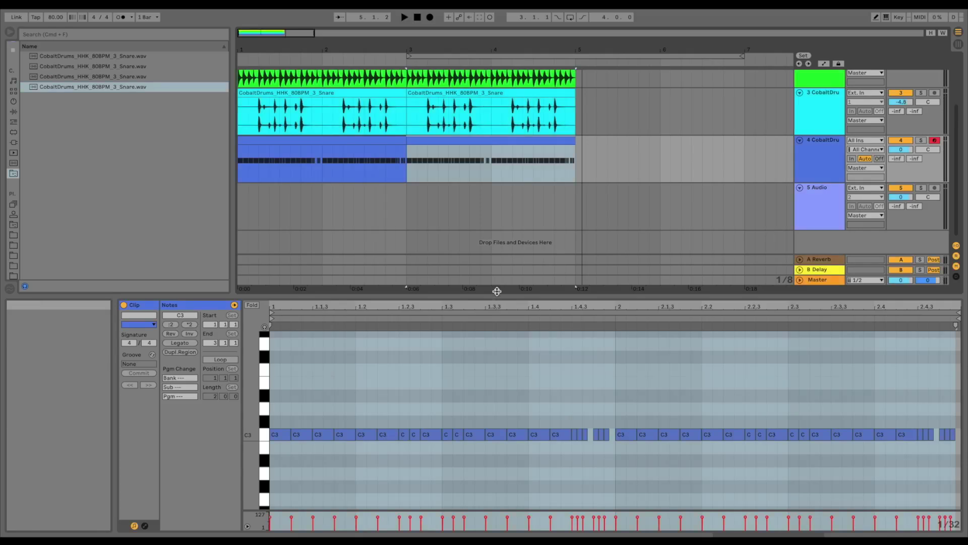
pyautogui.moveTo(497, 290); pyautogui.dragTo(497, 179)
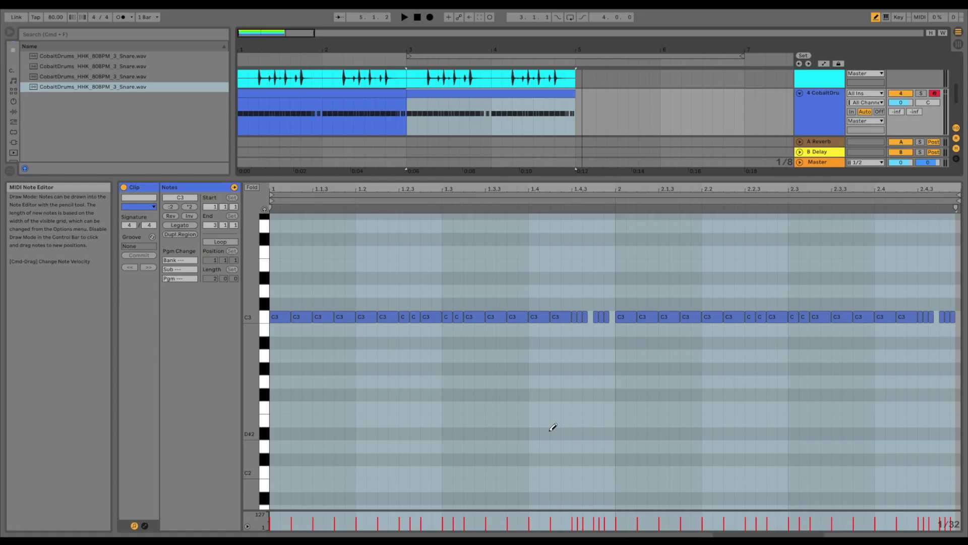
pyautogui.moveTo(540, 504); pyautogui.dragTo(540, 401)
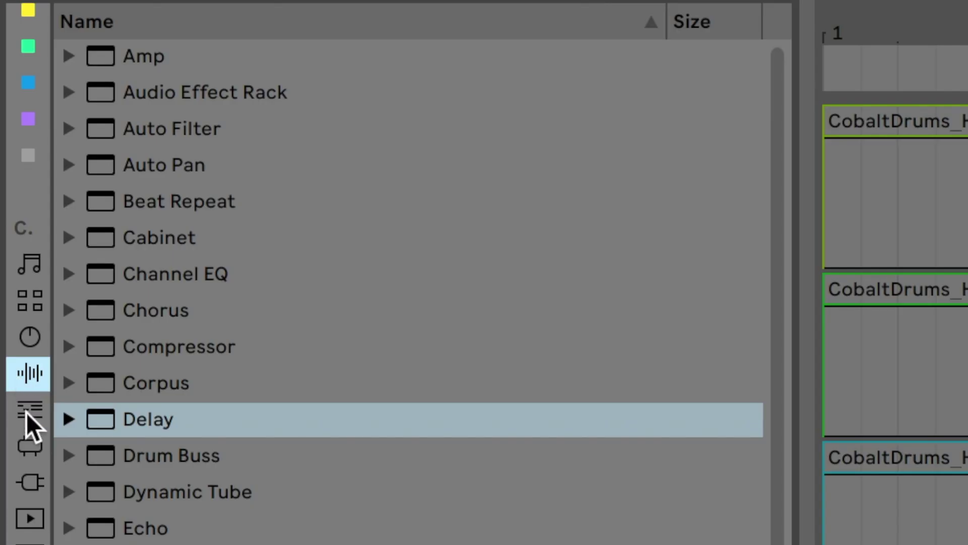
# Step: Put the Add some Random velocity preset on track 4 and set Out Hi to 104
pyautogui.click(34, 401)
pyautogui.click(68, 310)
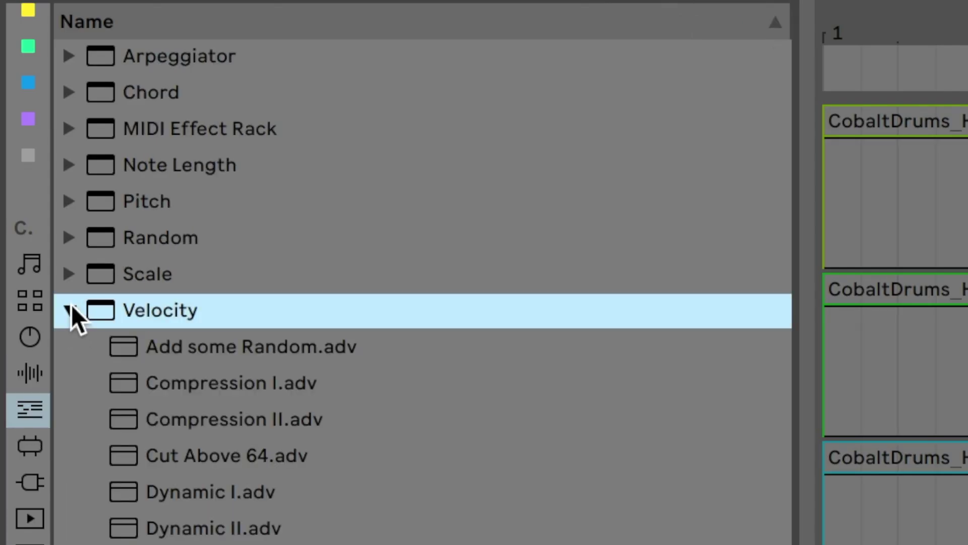
pyautogui.moveTo(182, 362)
pyautogui.mouseDown()
pyautogui.moveTo(450, 225)
pyautogui.moveTo(472, 237)
pyautogui.mouseUp()
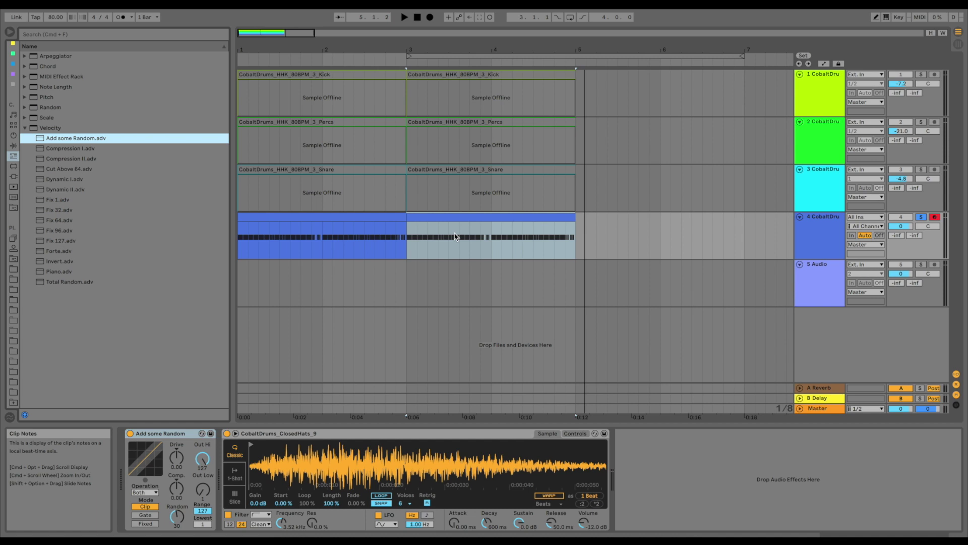
pyautogui.click(410, 235)
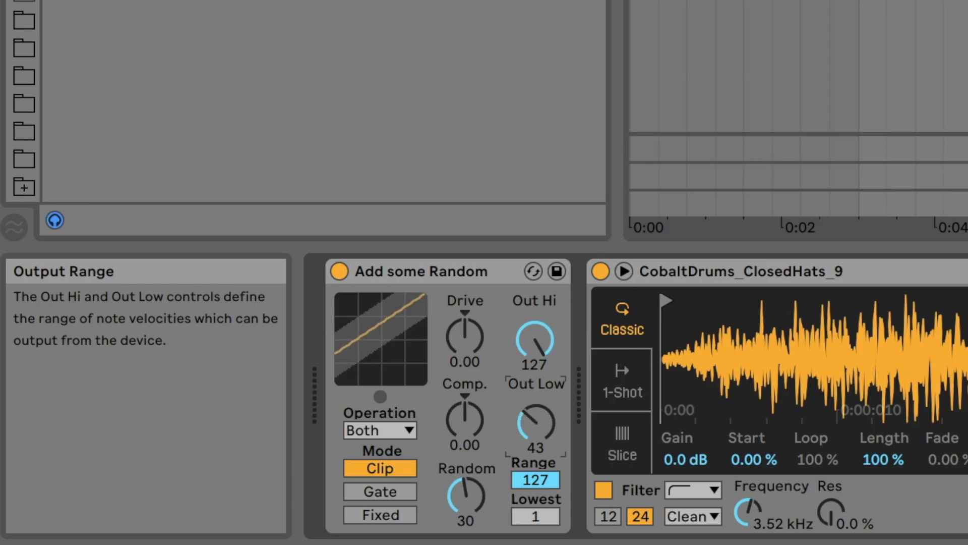
pyautogui.moveTo(535, 341); pyautogui.dragTo(535, 358)
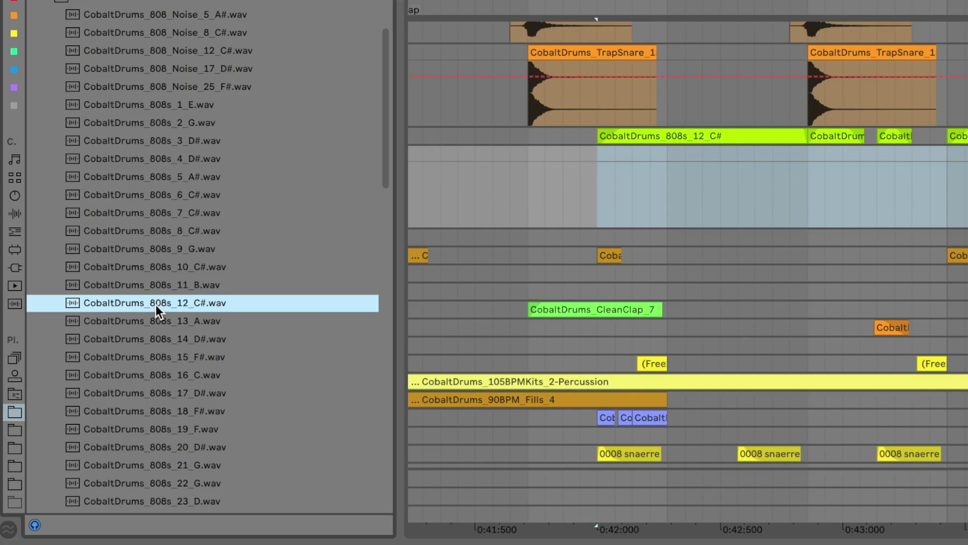
pyautogui.scroll(3, 156, 309)
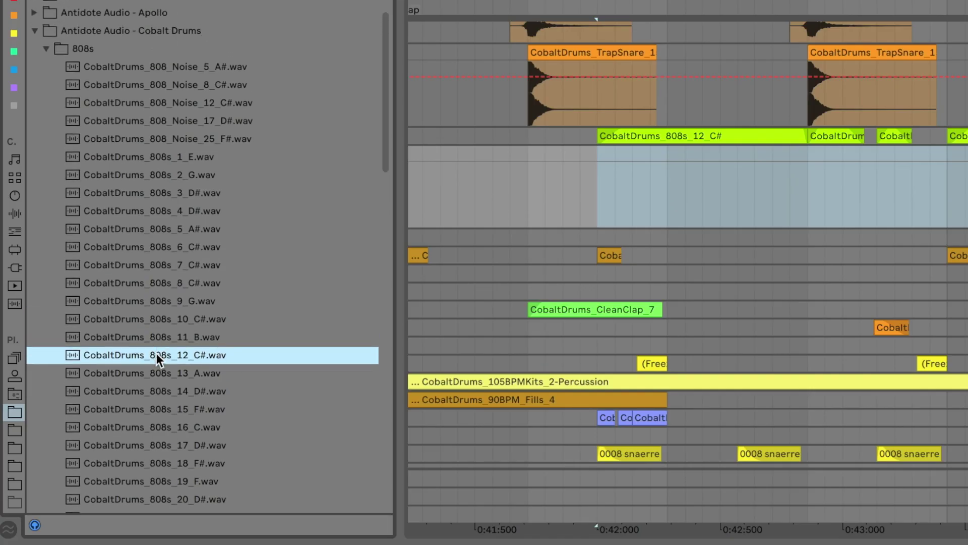
# Step: Drag CobaltDrums_808s_12_C#.wav from the browser onto the arrangement as a new clip
pyautogui.moveTo(157, 353); pyautogui.dragTo(611, 177)
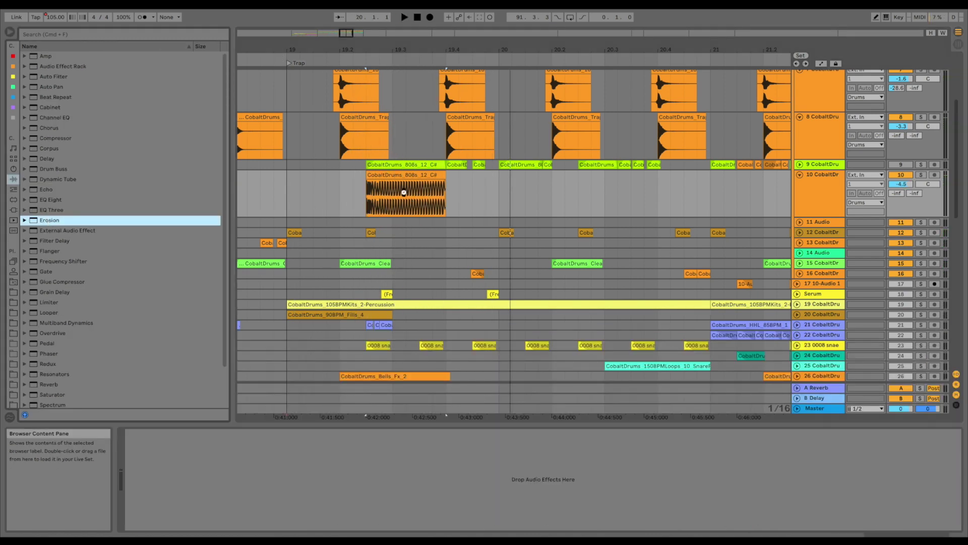
# Step: Put Erosion on the 808 in Wide Noise mode at 3.20 kHz, width 1.63, amount 120
pyautogui.moveTo(404, 192); pyautogui.dragTo(404, 192)
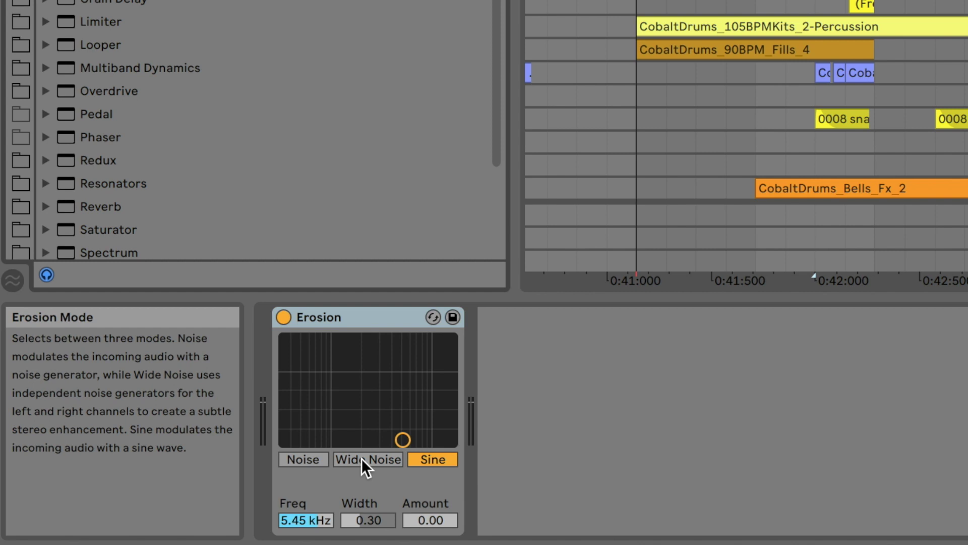
pyautogui.click(362, 459)
pyautogui.moveTo(403, 438)
pyautogui.mouseDown()
pyautogui.moveTo(382, 369)
pyautogui.moveTo(382, 317)
pyautogui.mouseUp()
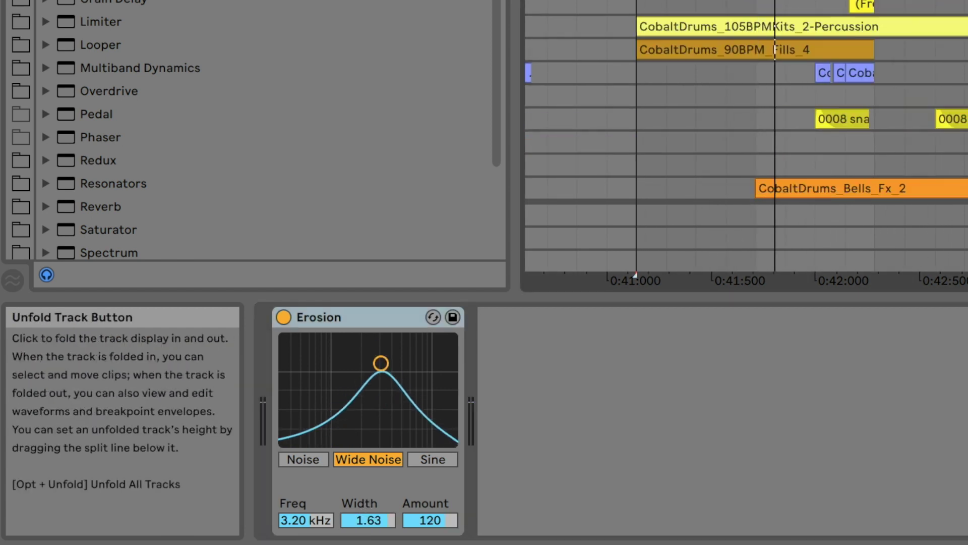
pyautogui.moveTo(667, 280); pyautogui.dragTo(726, 274)
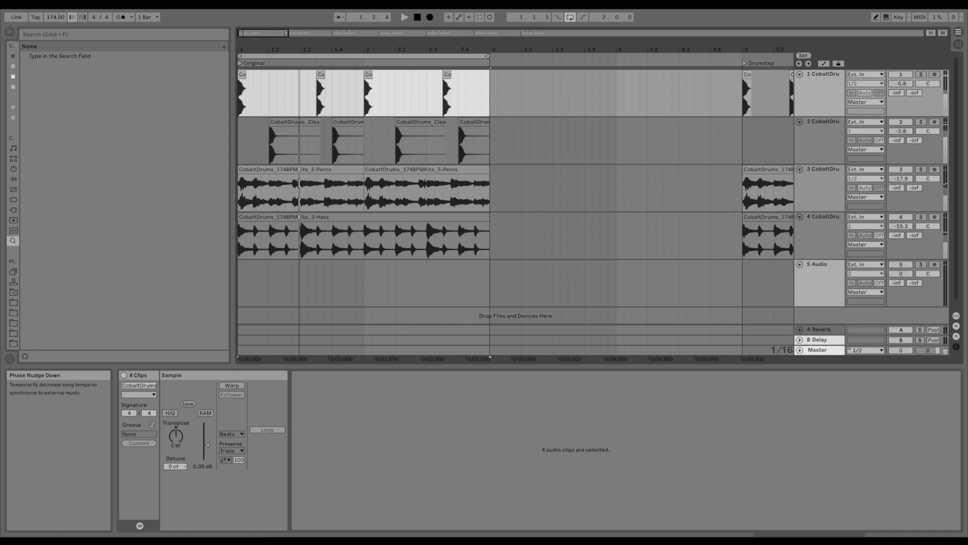
# Step: Zoom the arrangement out to about nine bars and inspect a track 1 clip's waveform
pyautogui.moveTo(288, 46); pyautogui.dragTo(288, 27)
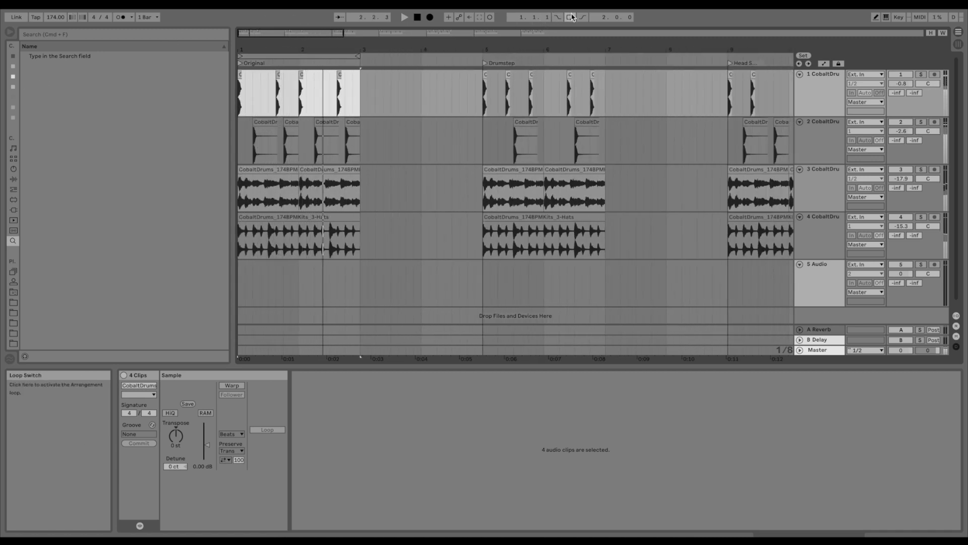
pyautogui.click(483, 89)
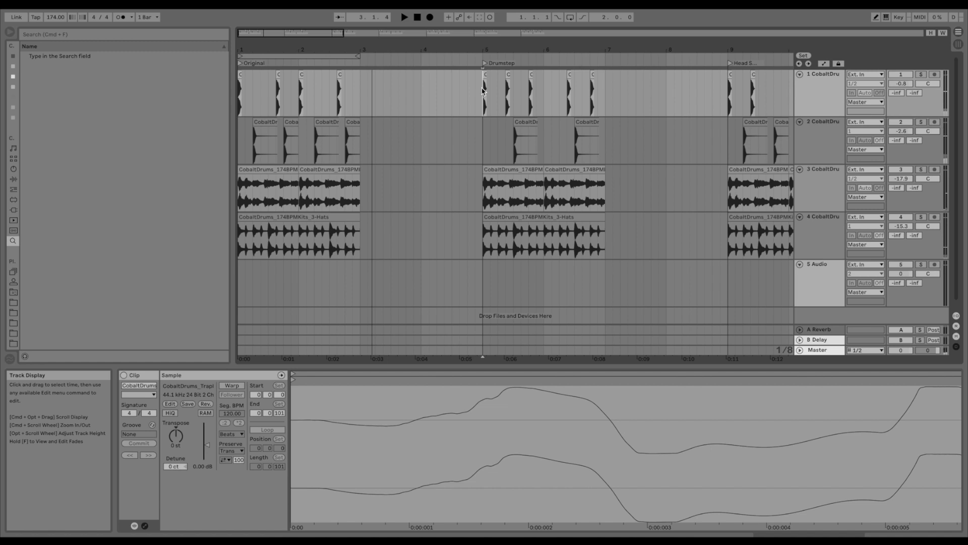
pyautogui.moveTo(300, 469); pyautogui.dragTo(300, 401)
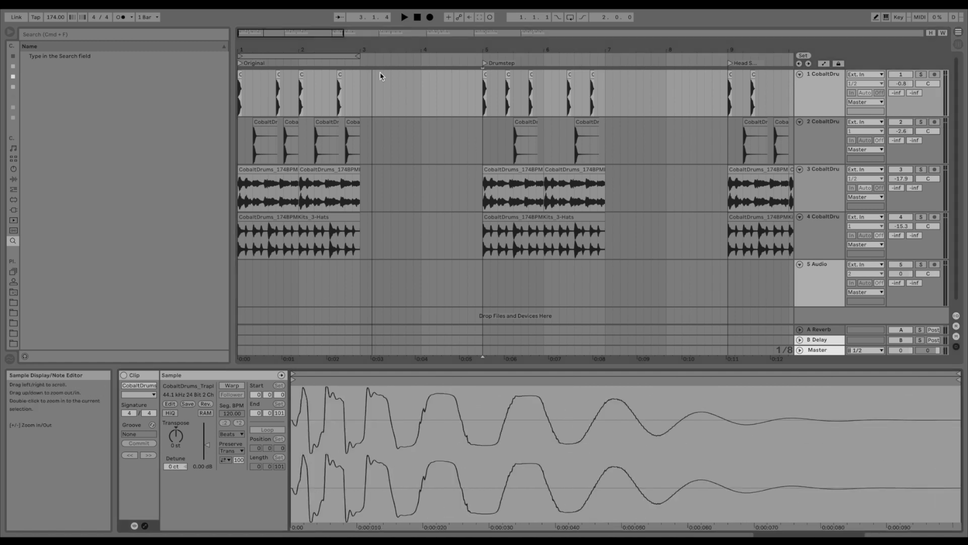
pyautogui.click(476, 149)
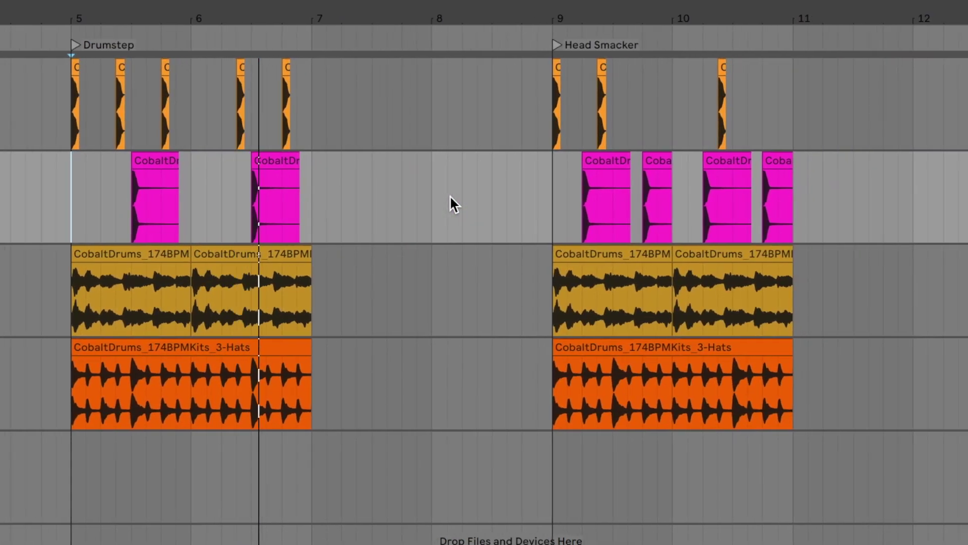
# Step: Play the variations from Head Smacker and Chase & Status through Bounce Beat, Delayed Step and Breakdown Rhythm
pyautogui.click(553, 182)
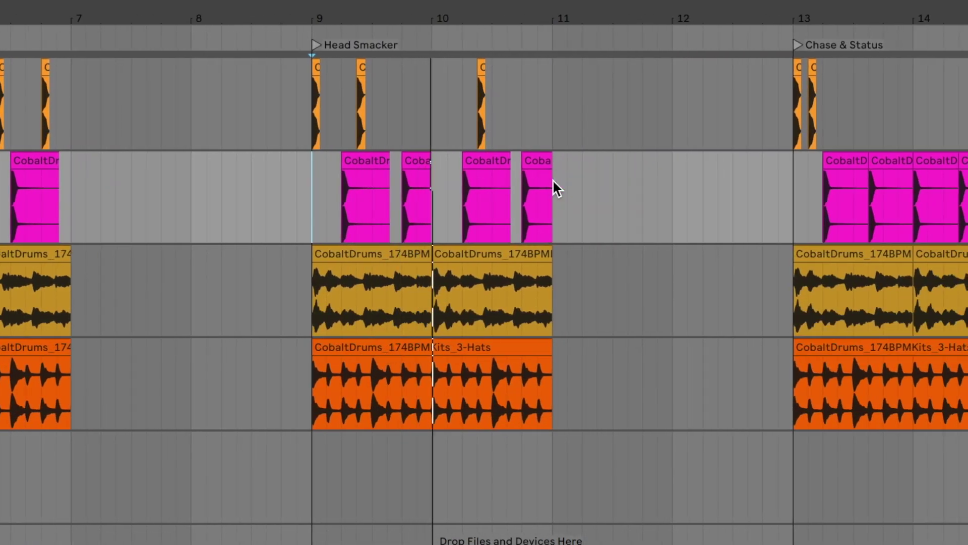
pyautogui.click(686, 180)
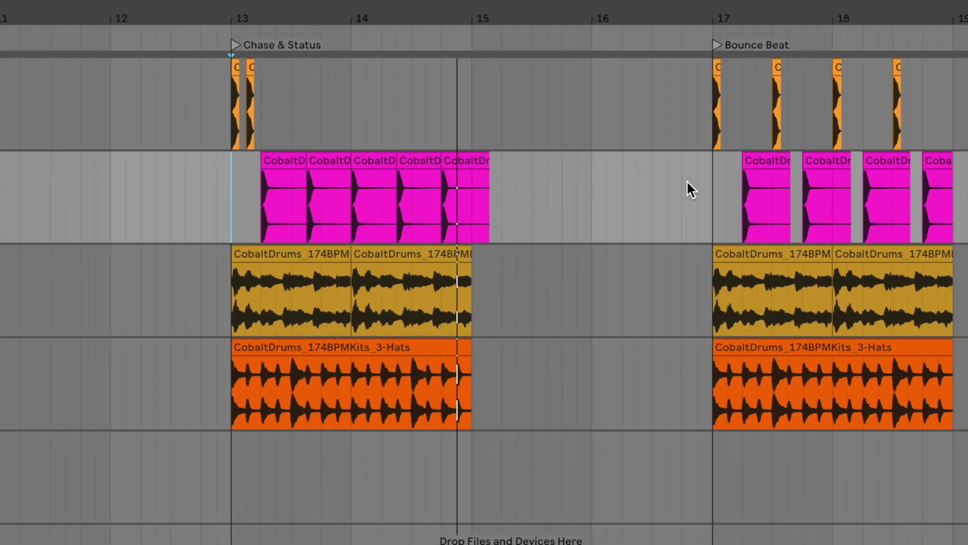
pyautogui.click(708, 181)
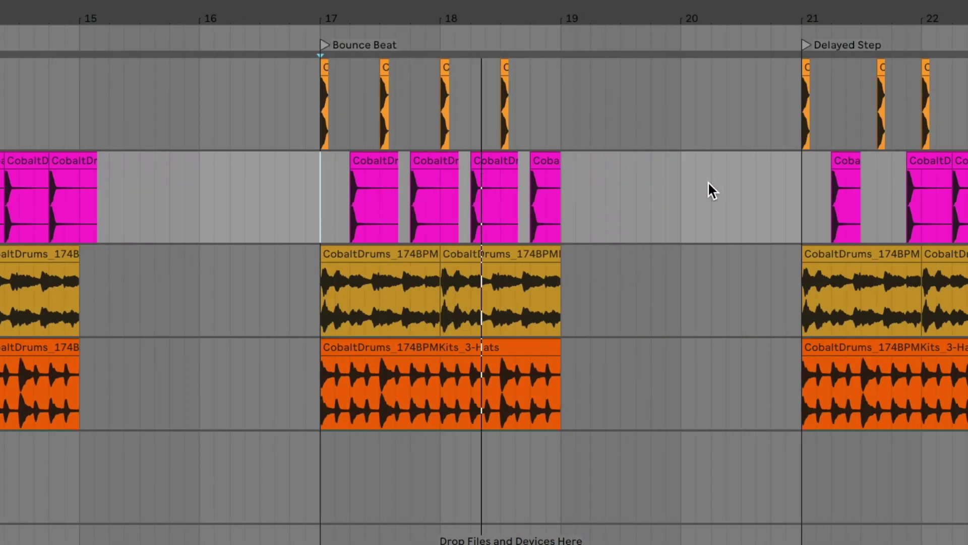
pyautogui.click(616, 172)
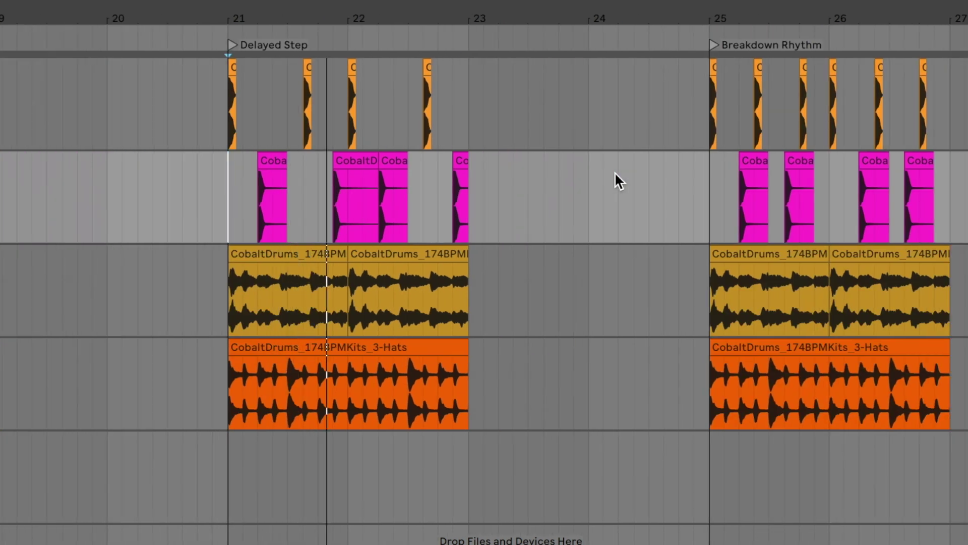
pyautogui.click(701, 183)
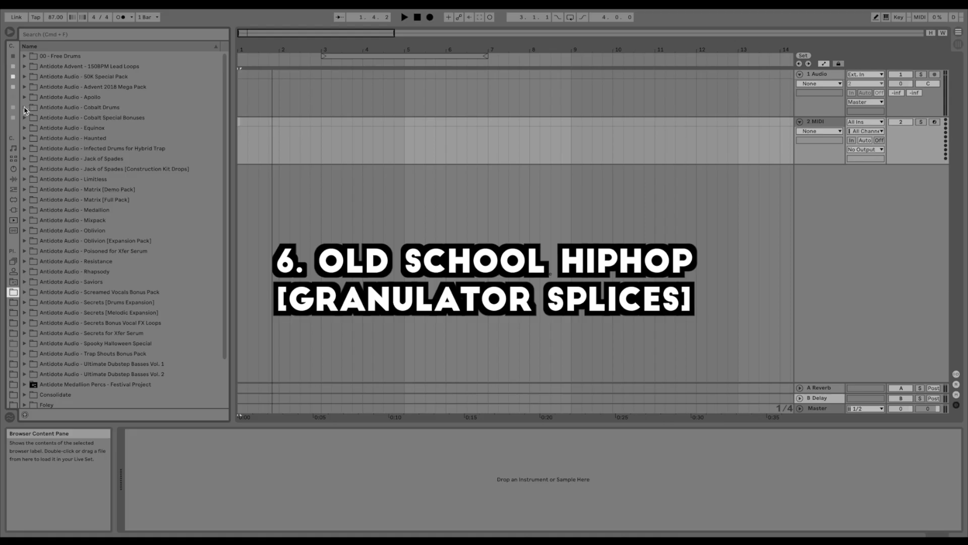
# Step: Browse to Cobalt Drums > Construction Loops > Drum & Bass Loops
pyautogui.click(24, 107)
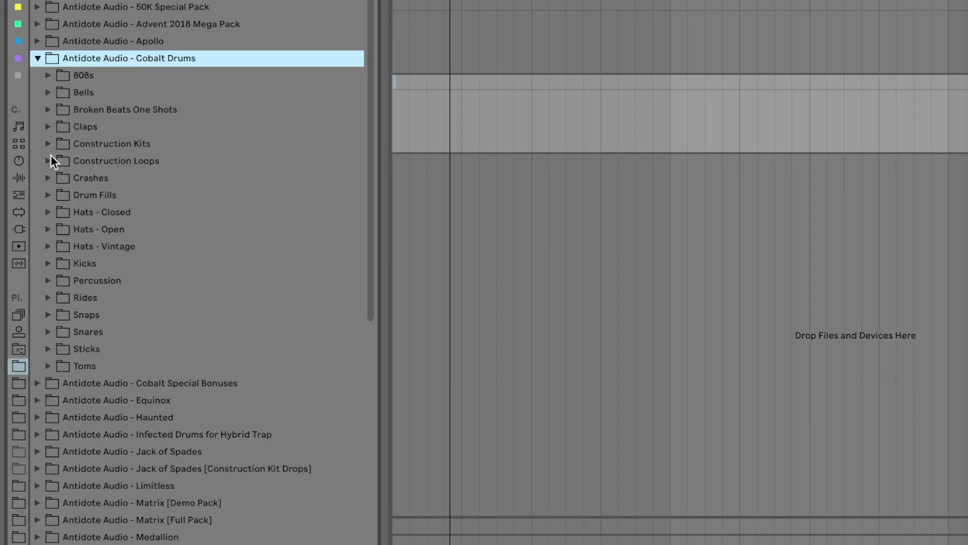
pyautogui.click(51, 161)
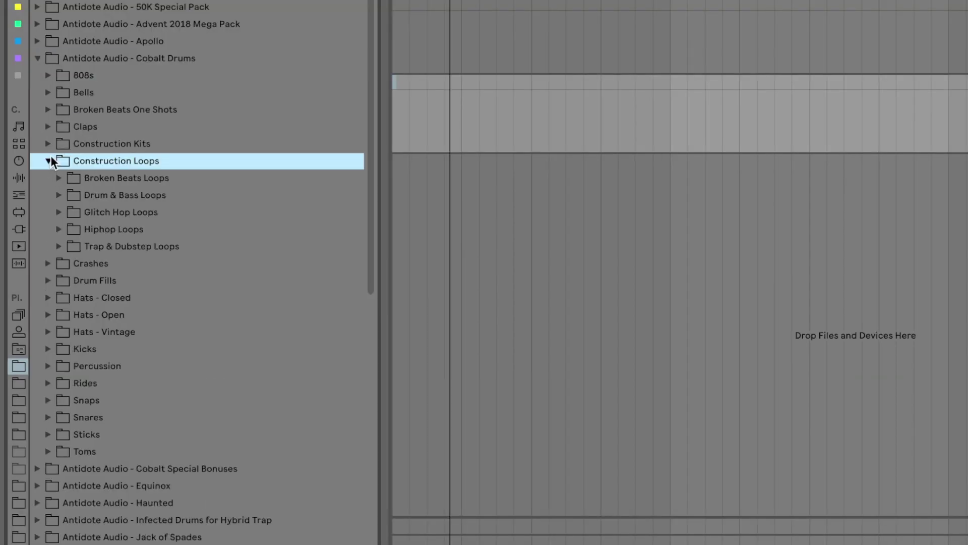
pyautogui.click(61, 195)
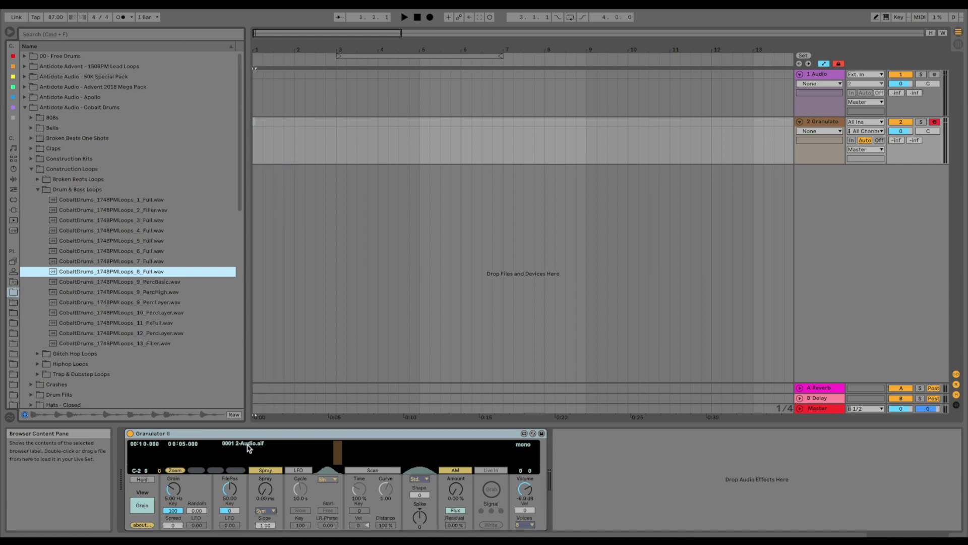
# Step: Add an audio track below the Granulator track with its input set to Resampling
pyautogui.click(551, 55)
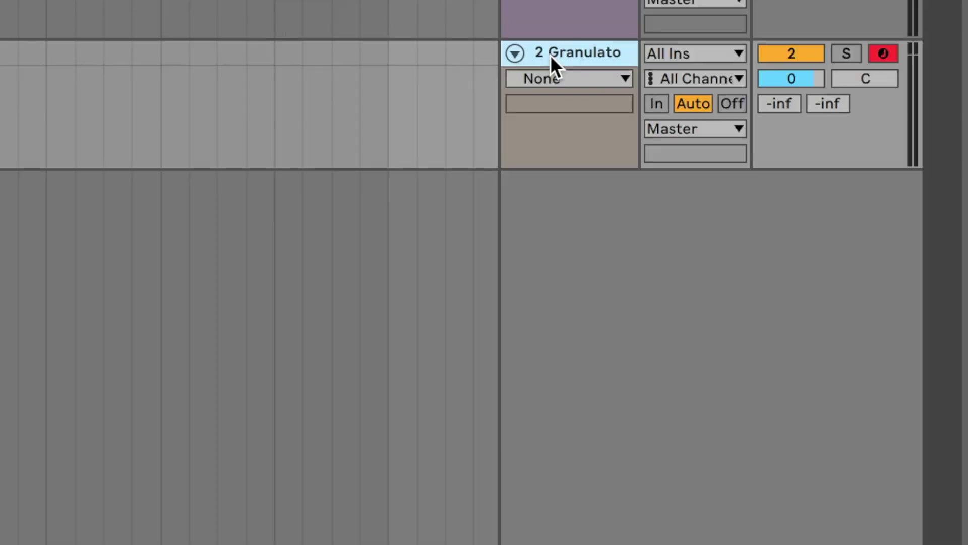
pyautogui.press('super+t')
pyautogui.click(694, 183)
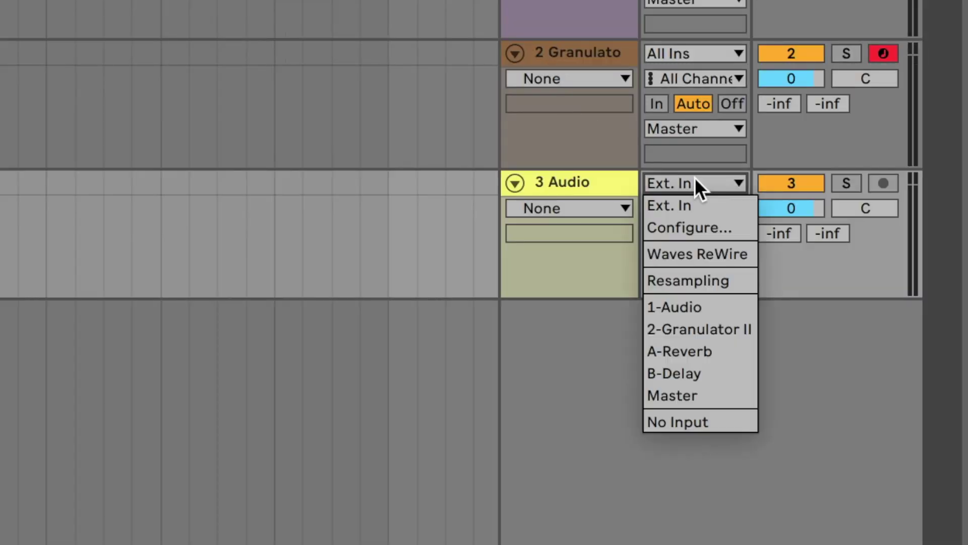
pyautogui.click(694, 281)
# Step: Arm the new audio track and the Granulator track, then start recording
pyautogui.click(879, 187)
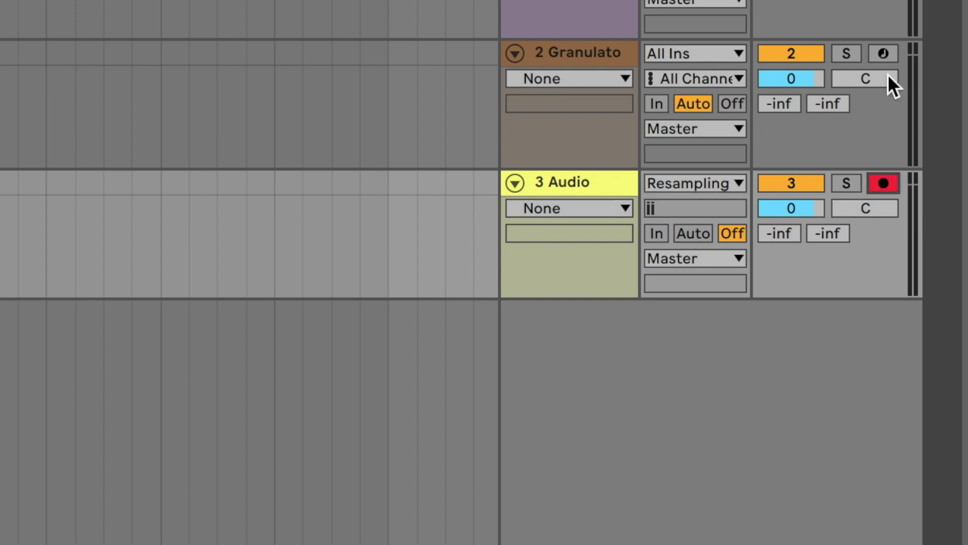
pyautogui.keyDown('super'); pyautogui.click(883, 54); pyautogui.keyUp('super')
pyautogui.click(428, 18)
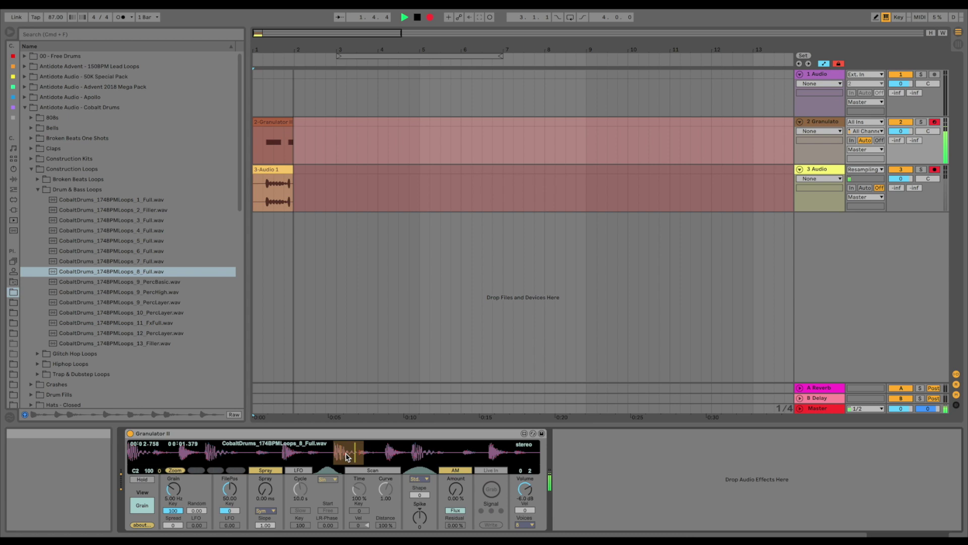
# Step: Sweep Granulator II's grain position across the loop waveform while recording
pyautogui.moveTo(347, 456)
pyautogui.mouseDown()
pyautogui.moveTo(173, 458)
pyautogui.moveTo(494, 452)
pyautogui.mouseUp()
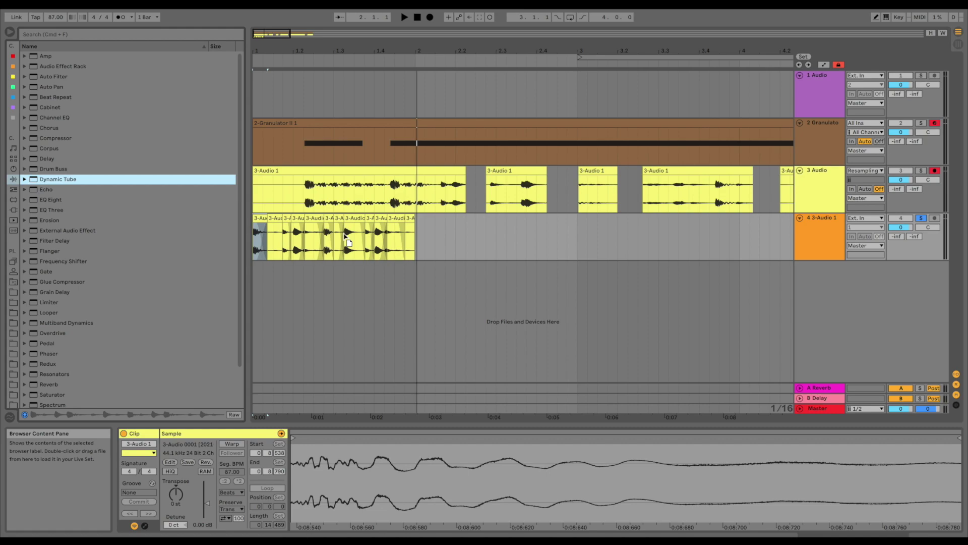
# Step: Show track 4's devices and set Dynamic Tube Drive to about 1.6 dB and Bias to about 7 %
pyautogui.press('Return')
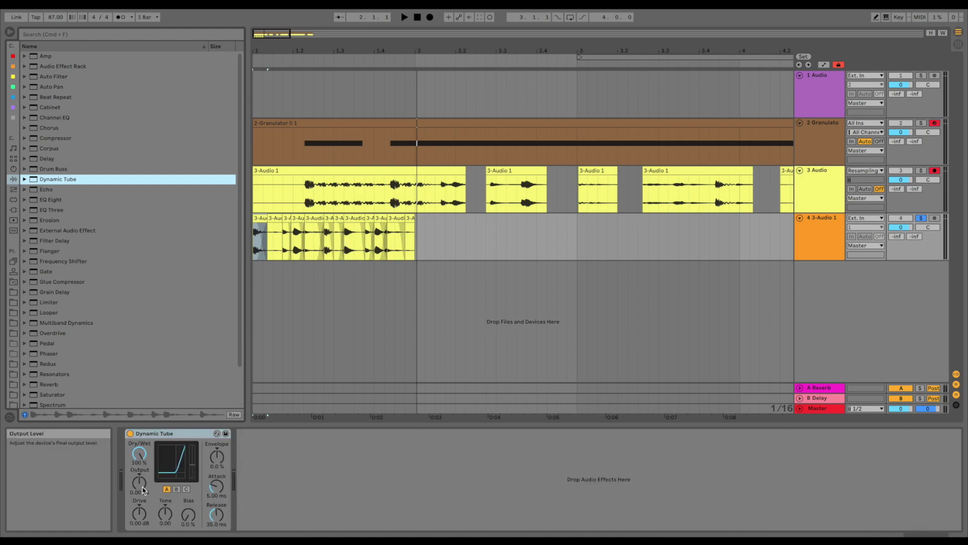
pyautogui.moveTo(139, 513); pyautogui.dragTo(140, 509)
pyautogui.moveTo(235, 501); pyautogui.dragTo(234, 496)
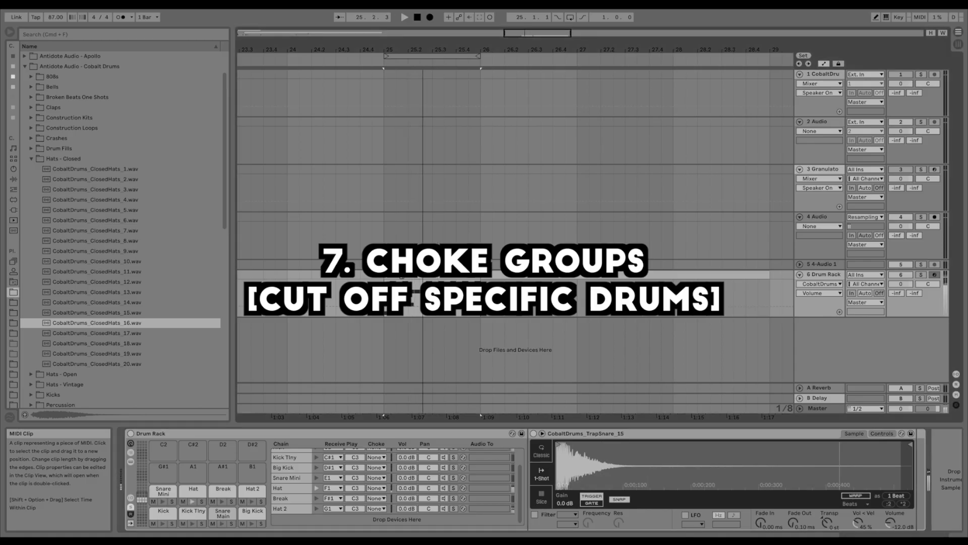
# Step: Show the Drum Rack chain list with I/O and choke settings, and select Snare Main
pyautogui.click(130, 497)
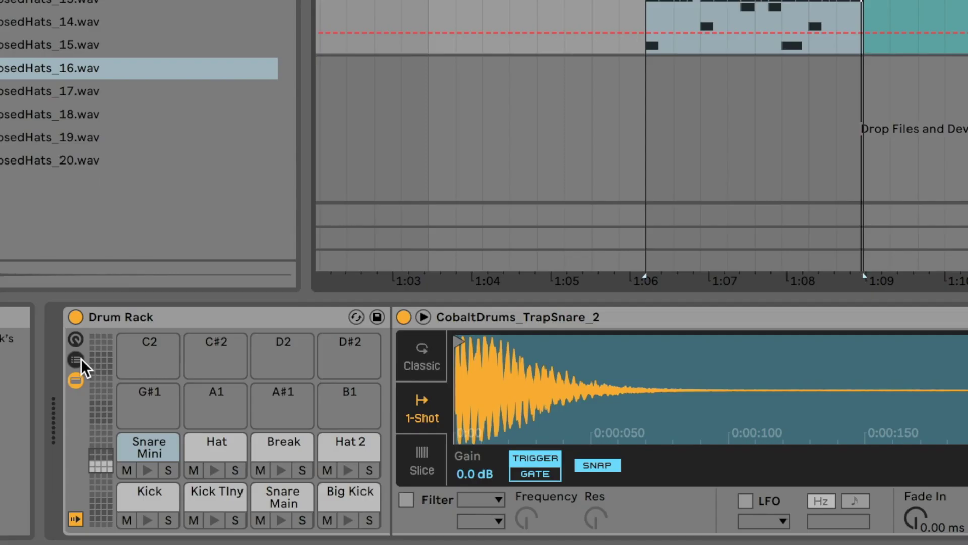
pyautogui.click(81, 359)
pyautogui.click(79, 463)
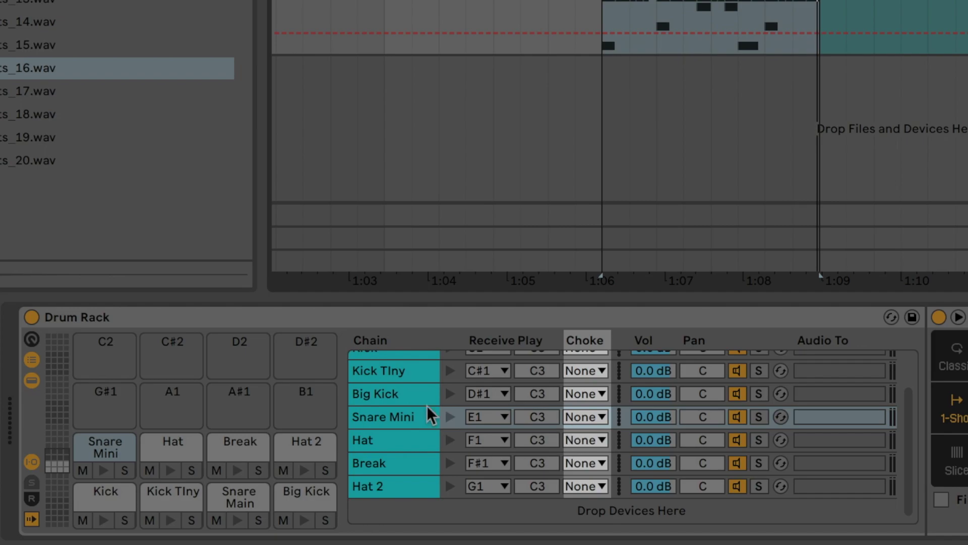
pyautogui.scroll(2, 427, 406)
pyautogui.click(421, 361)
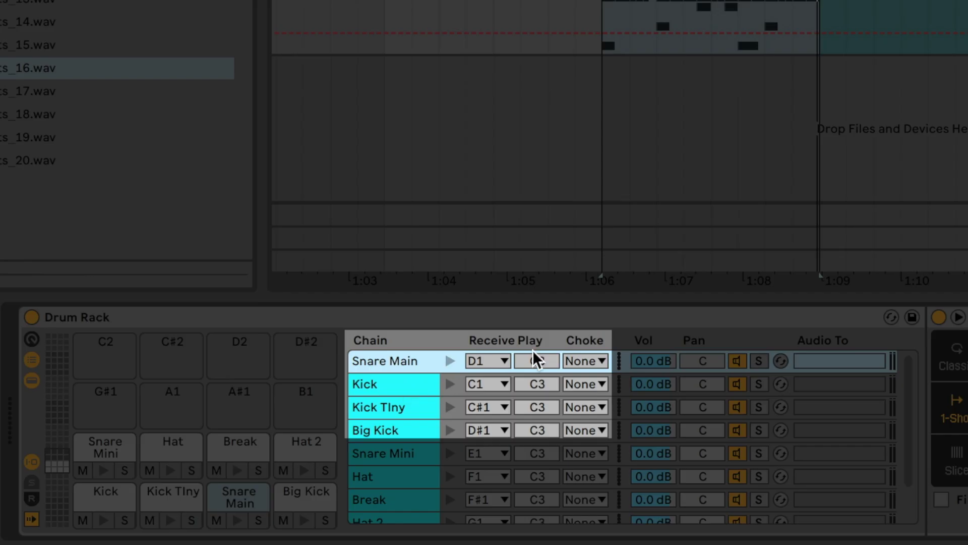
# Step: Set the Choke dropdown to 16 for Snare Main, Kick and Kick Tiny
pyautogui.click(608, 359)
pyautogui.click(594, 342)
pyautogui.click(587, 378)
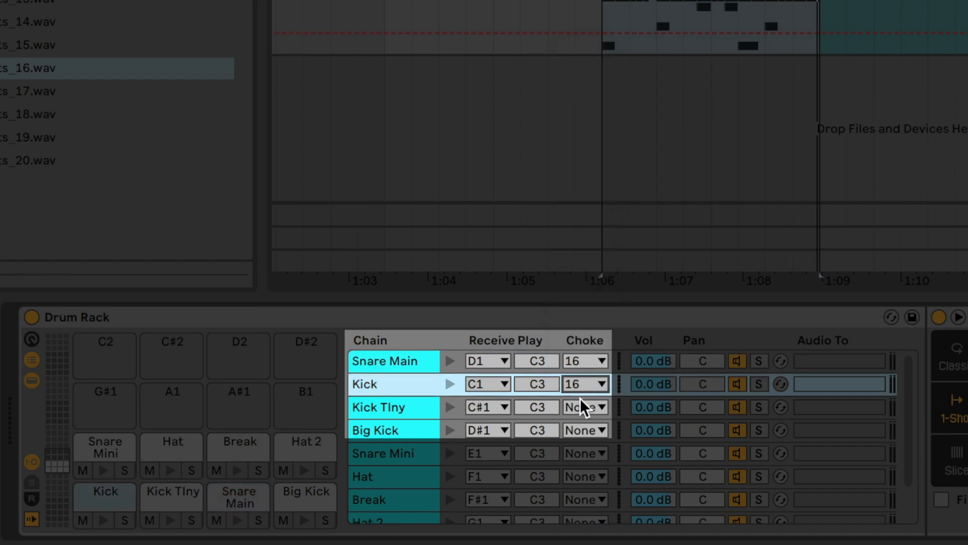
pyautogui.click(579, 401)
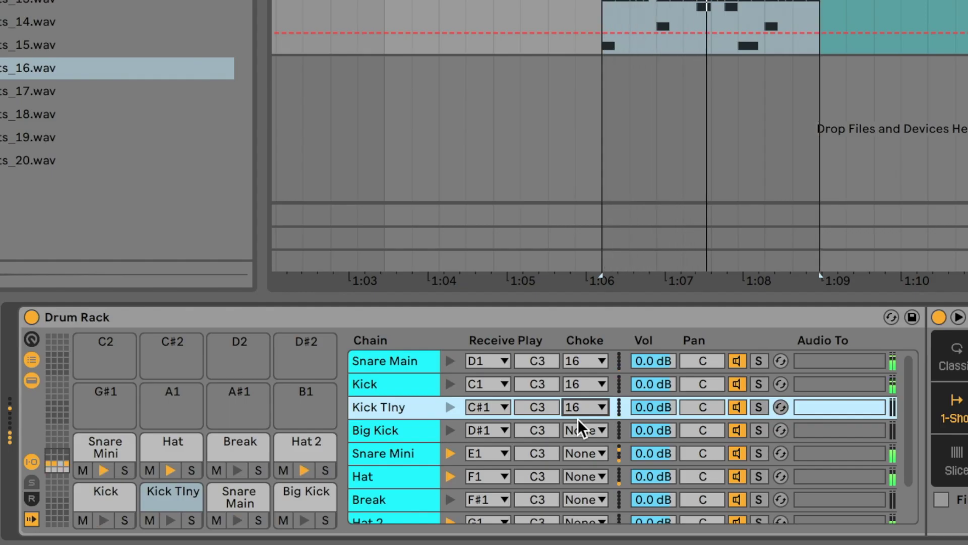
pyautogui.scroll(-2, 578, 419)
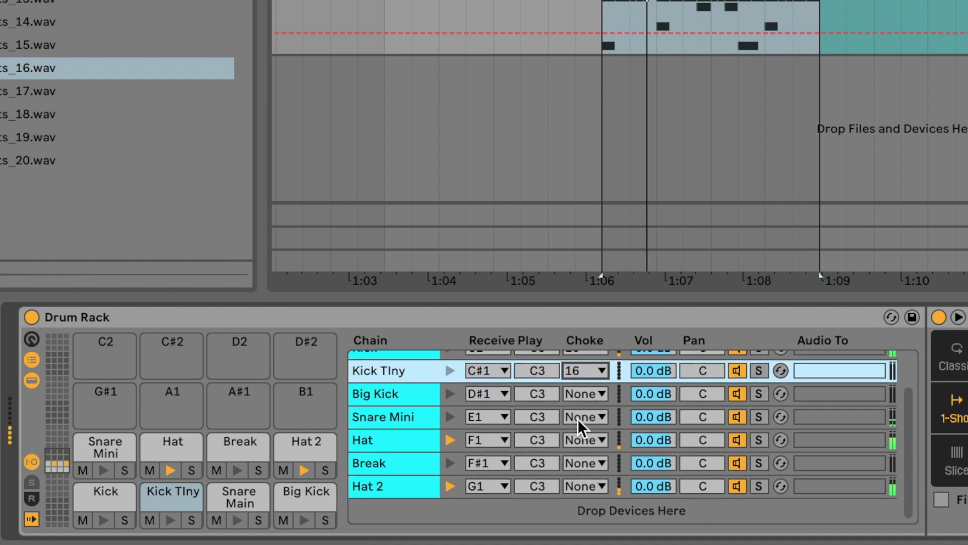